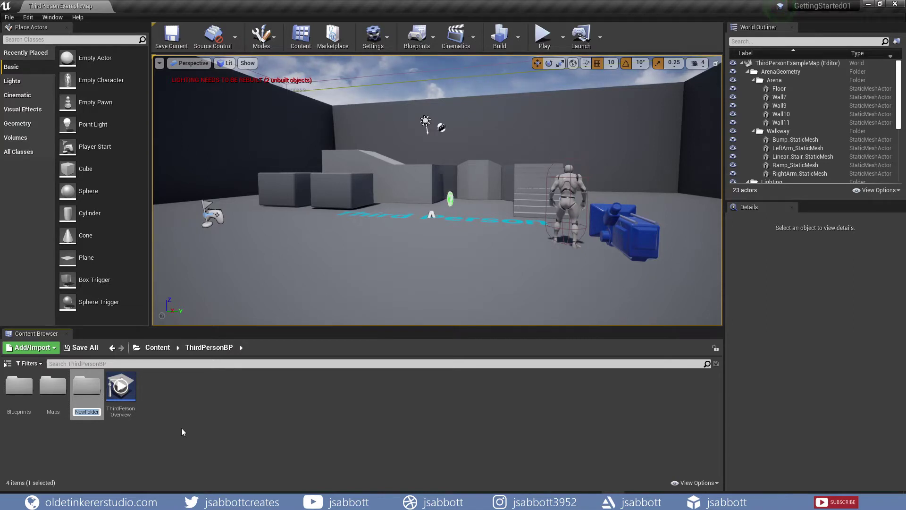
Step: Name the new folder inside ThirdPersonBP "Suburban"
text(Subur)
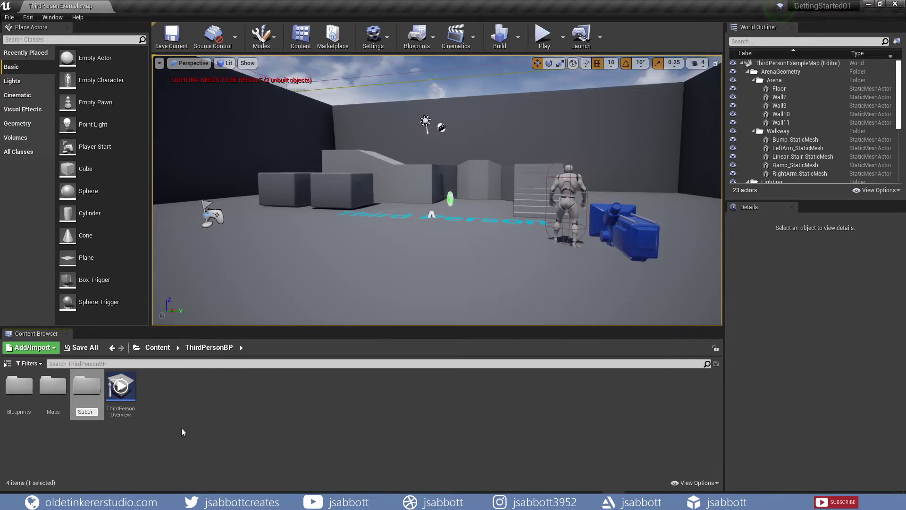
text(ban)
key(Return)
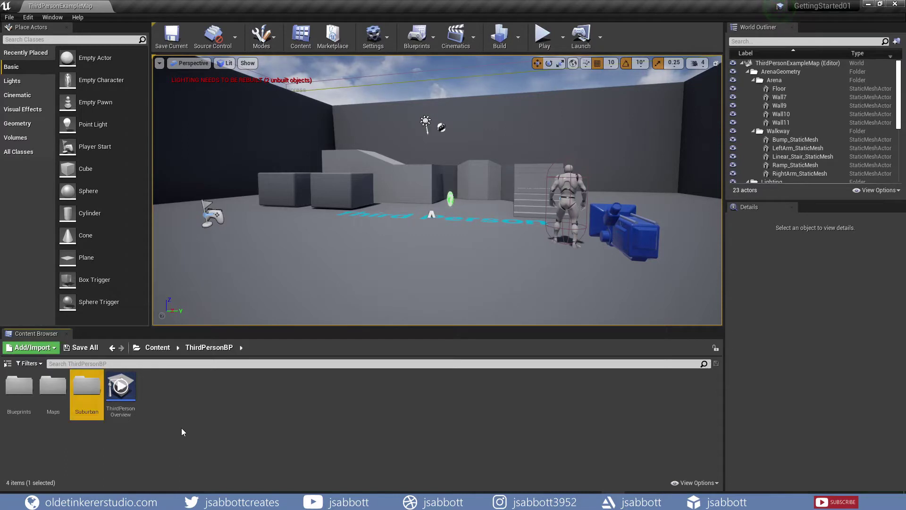
Step: Create a new level from the Default template
click(9, 18)
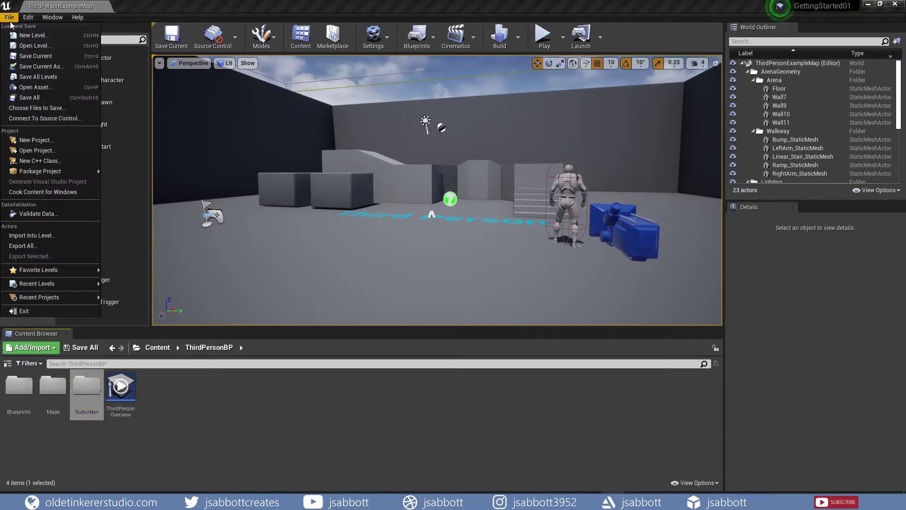
click(33, 35)
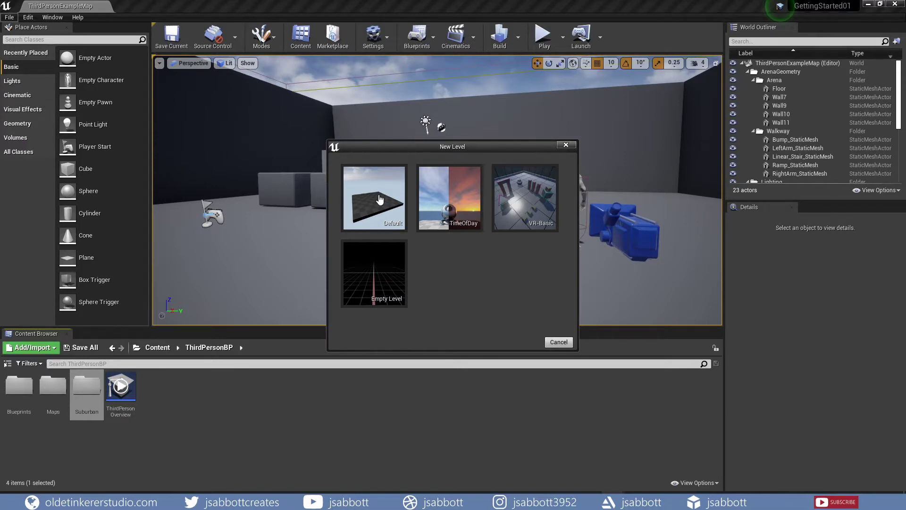
click(380, 199)
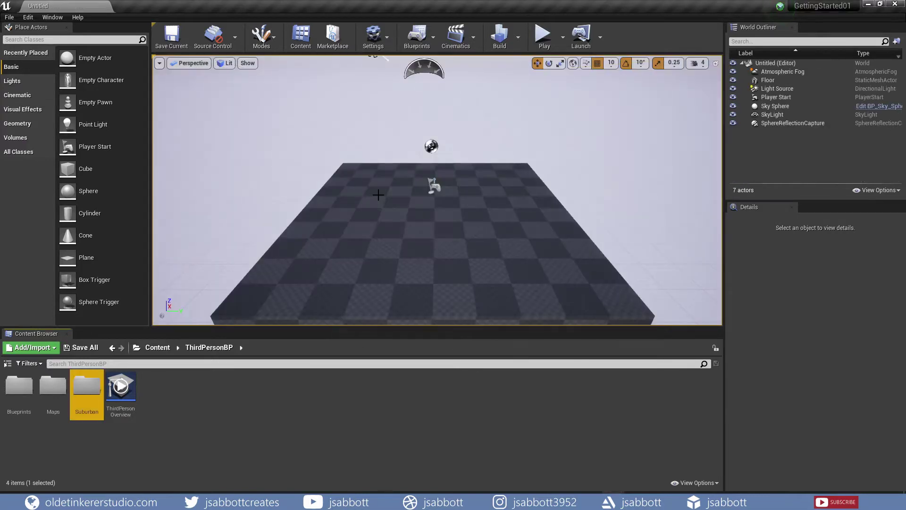
Step: Save the new level as "Suburban" in the top-level Content folder
click(9, 18)
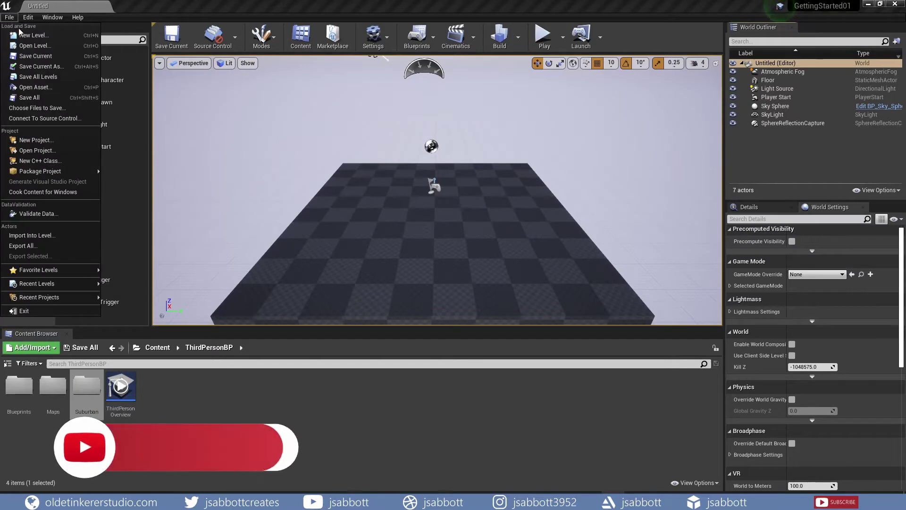
click(31, 67)
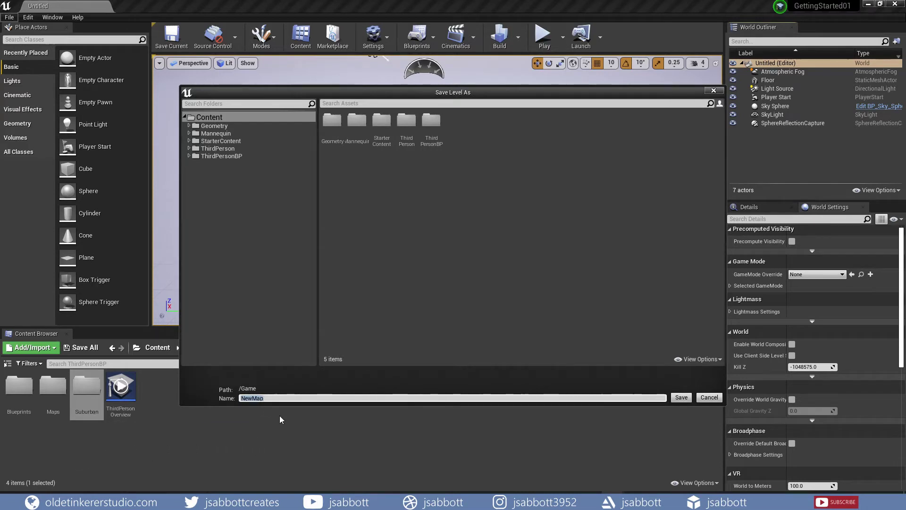
text(Suburban)
click(681, 397)
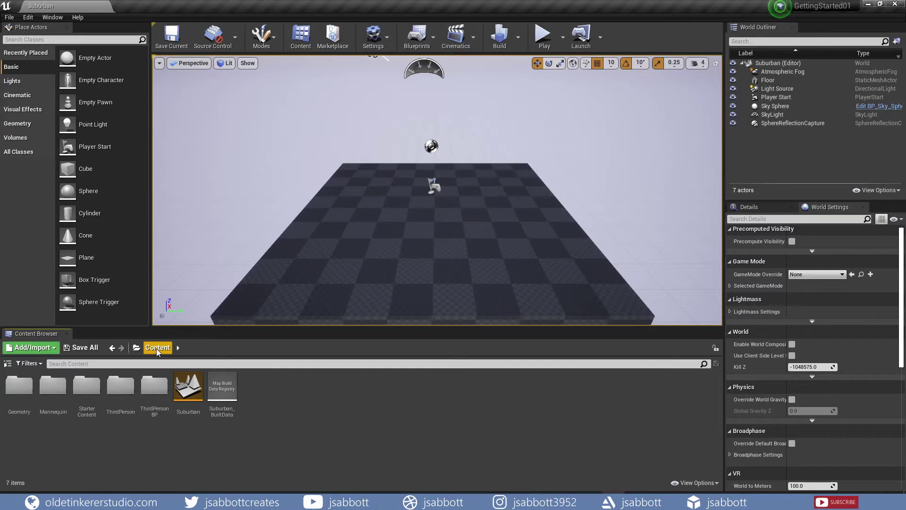
Step: Apply the M_Ground_Grass material from StarterContent's Materials folder to the level's floor
click(89, 393)
double_click(90, 393)
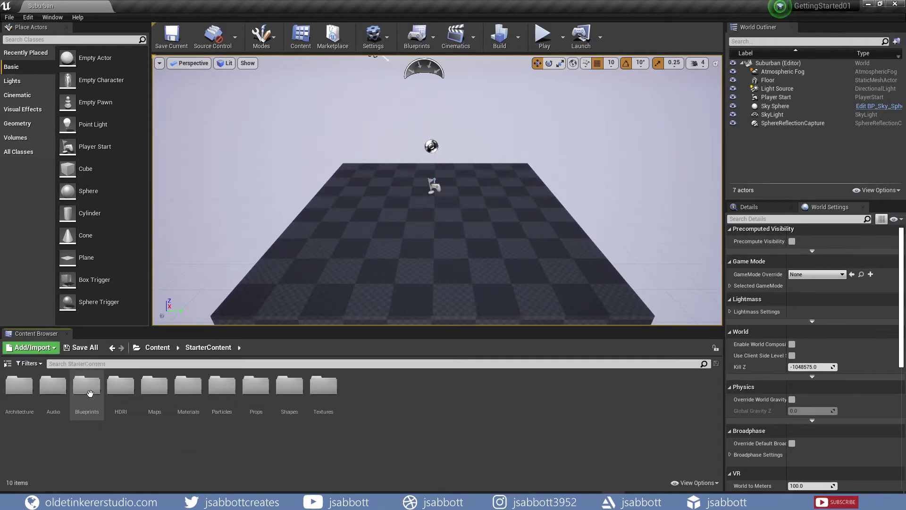
double_click(187, 392)
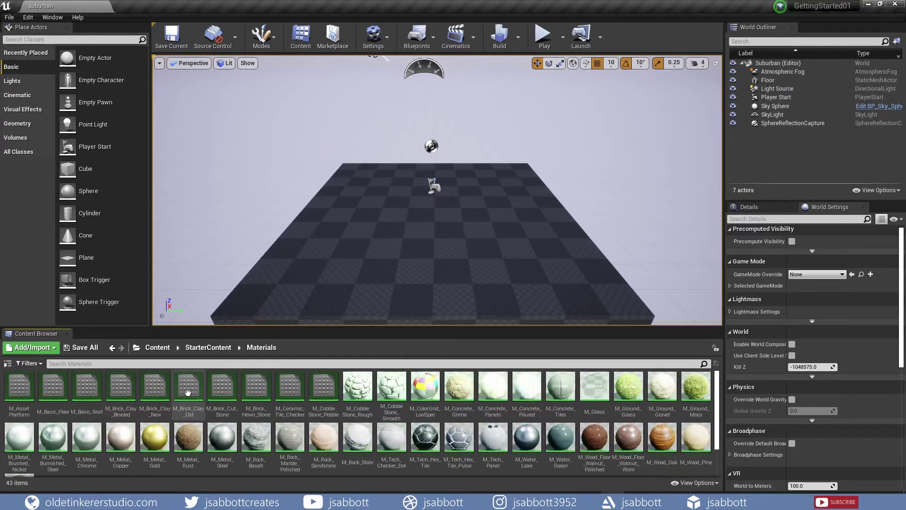
click(629, 390)
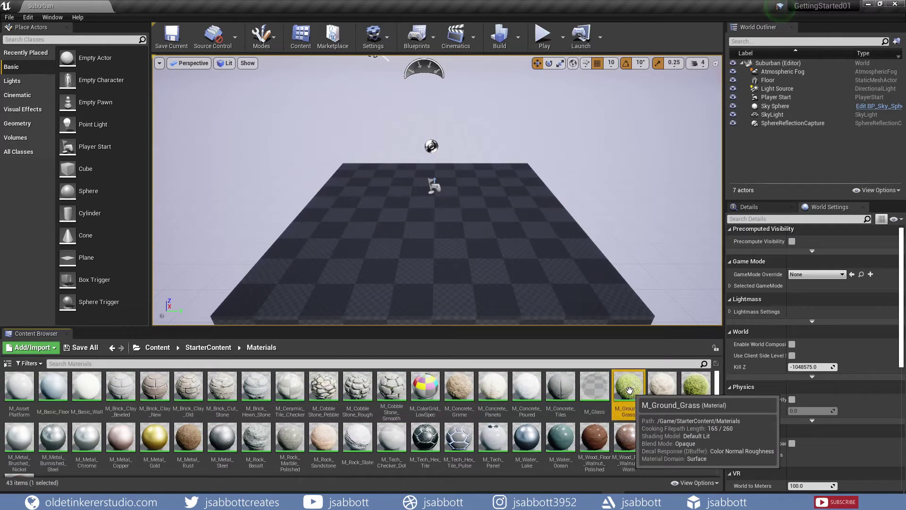
drag(630, 389, 459, 246)
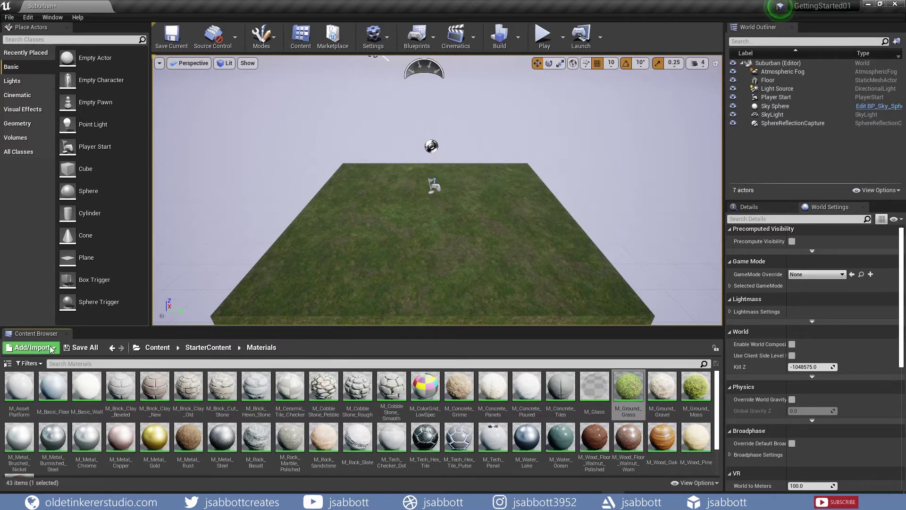
Step: Examine the Content Browser's sources panel in both its paths and collections views, and hide it again
click(7, 364)
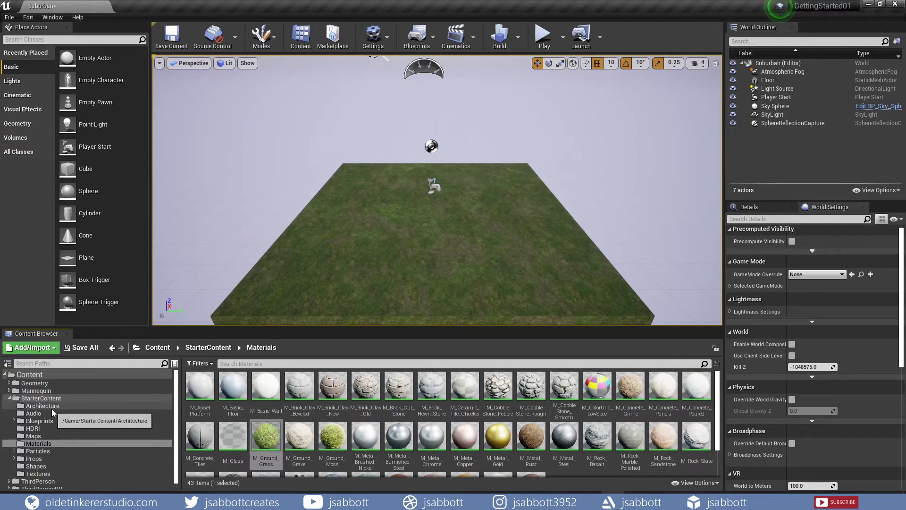
click(175, 364)
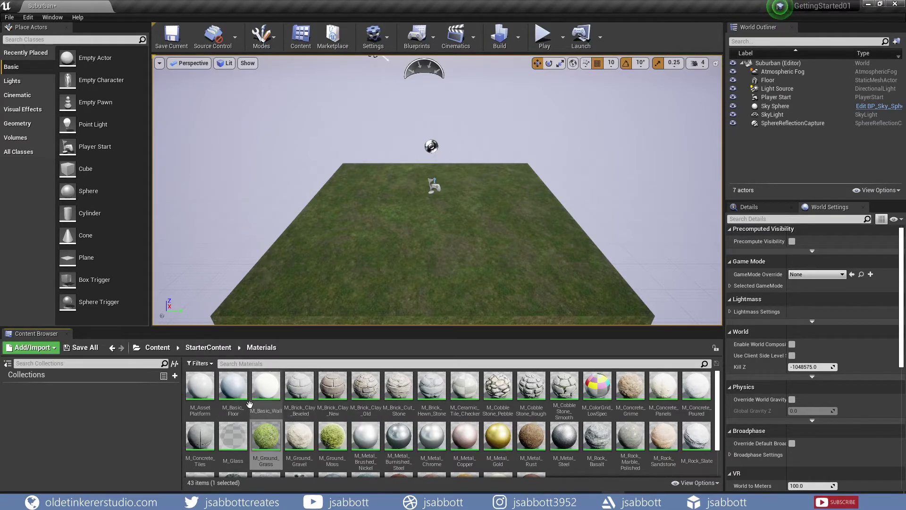
click(175, 365)
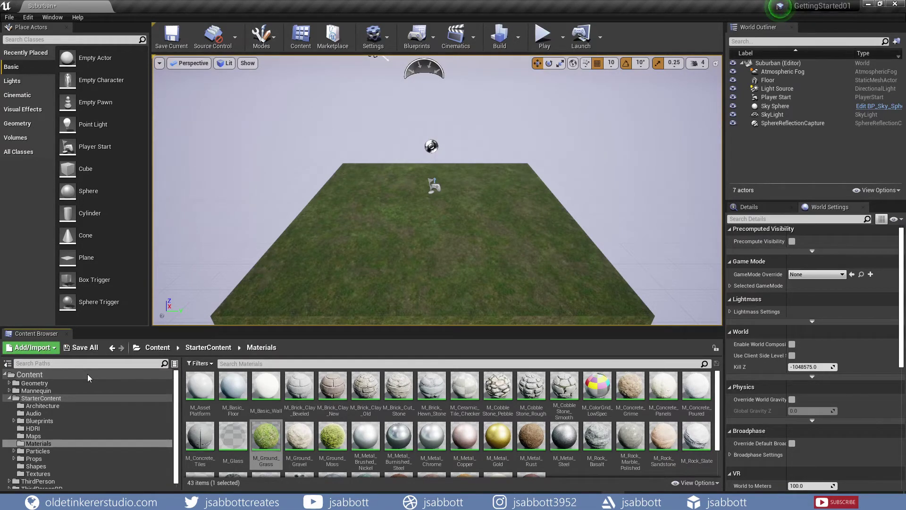
click(7, 364)
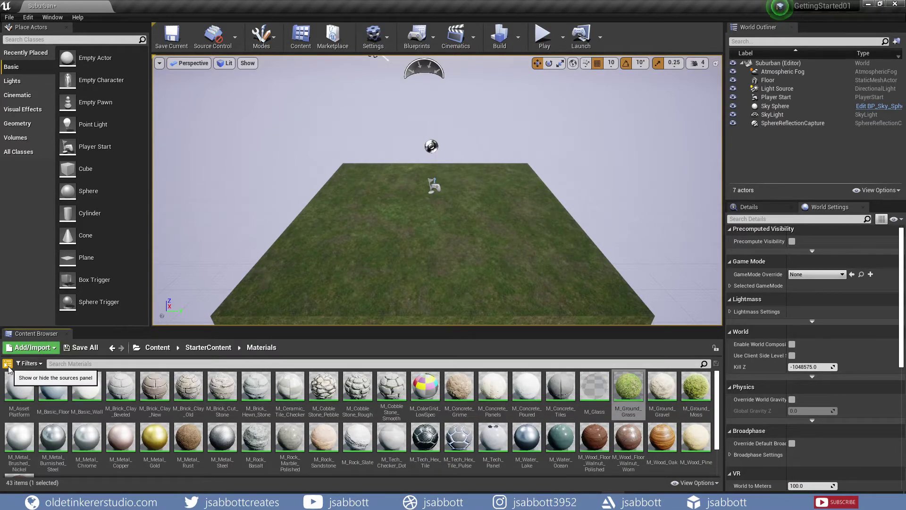
click(8, 365)
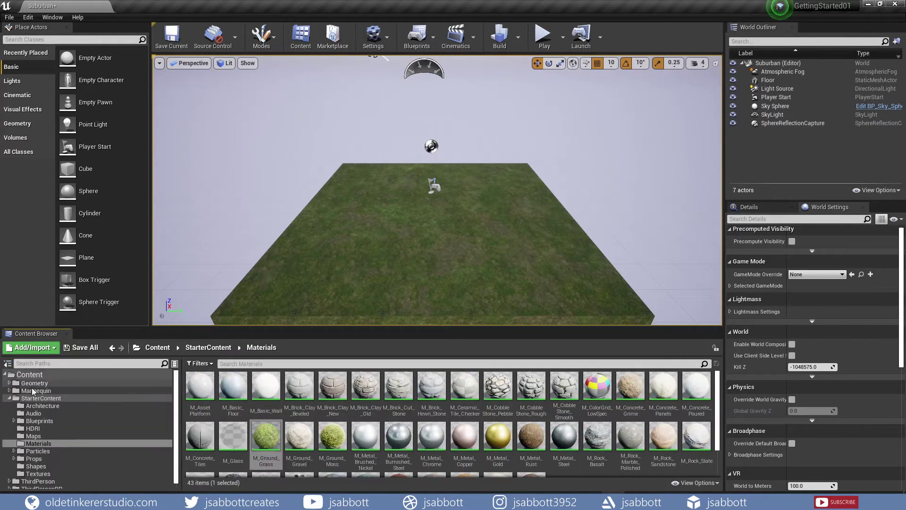
click(175, 364)
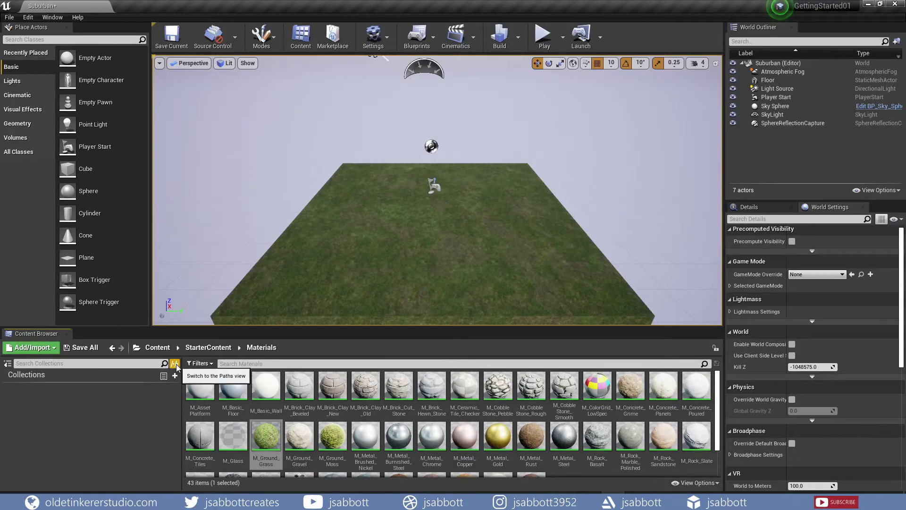
click(175, 364)
click(8, 363)
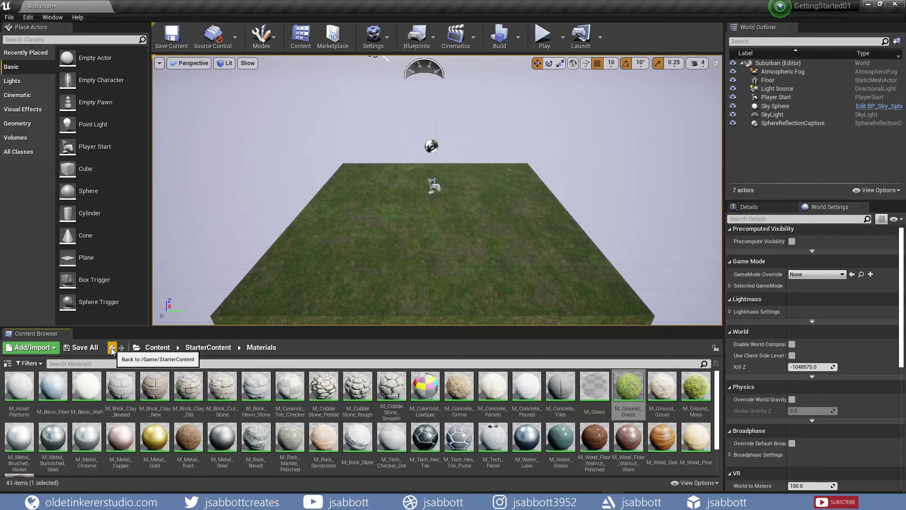
Step: Go back and forward in the folder history, and move up through StarterContent to the Content folder
click(112, 350)
click(122, 352)
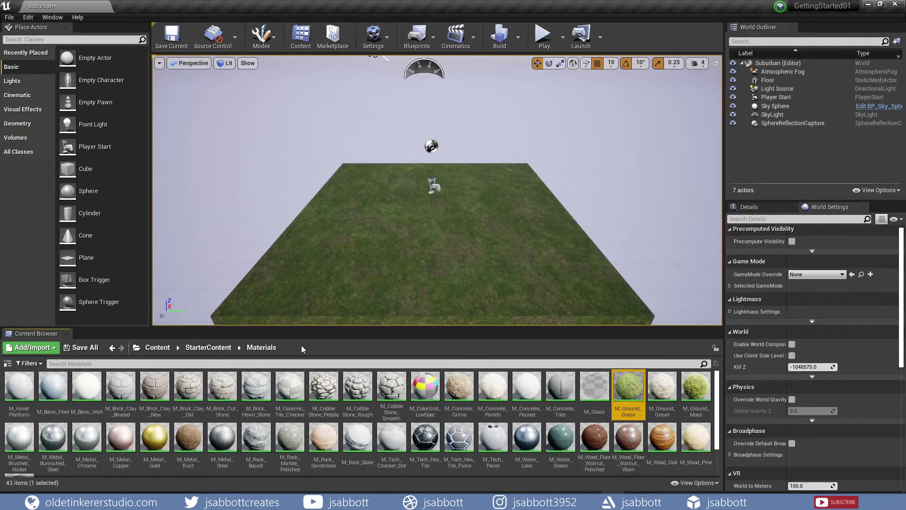
click(206, 348)
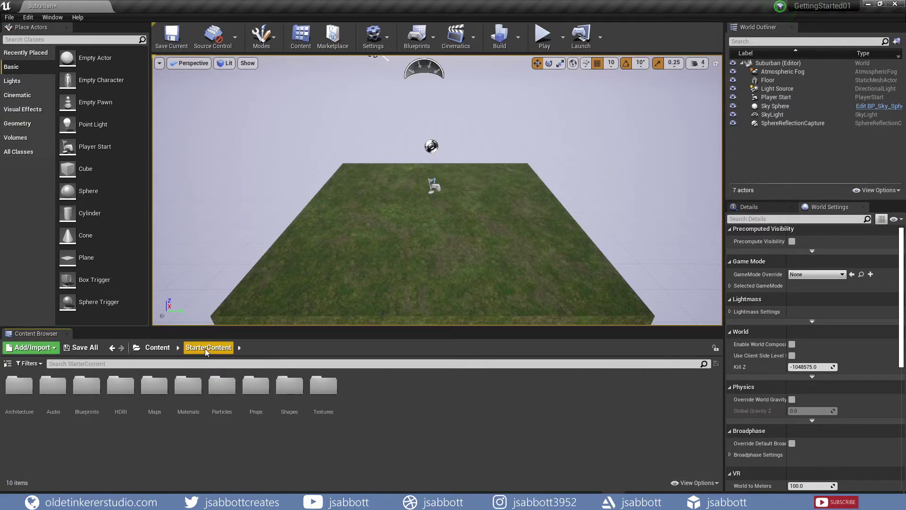
click(158, 347)
Step: Show the folder tree, search its paths for "mat", and clear the search
click(7, 364)
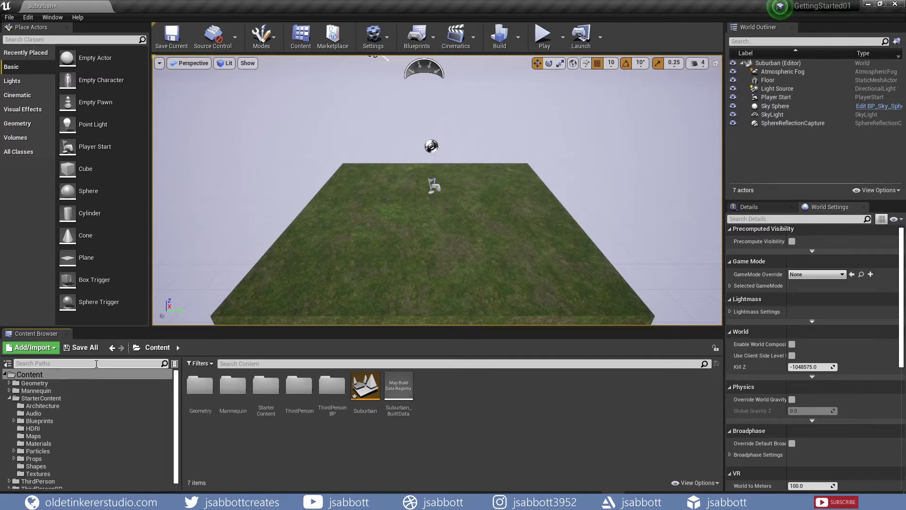
text(mat)
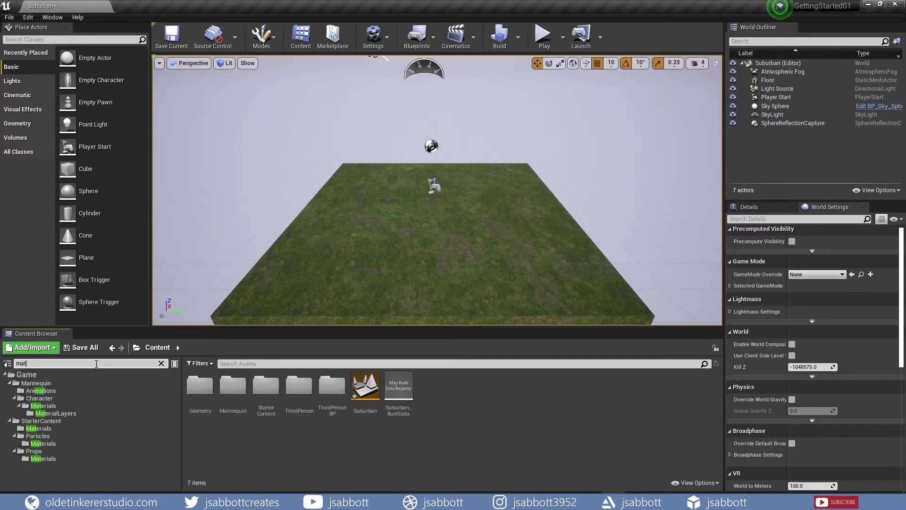
click(161, 363)
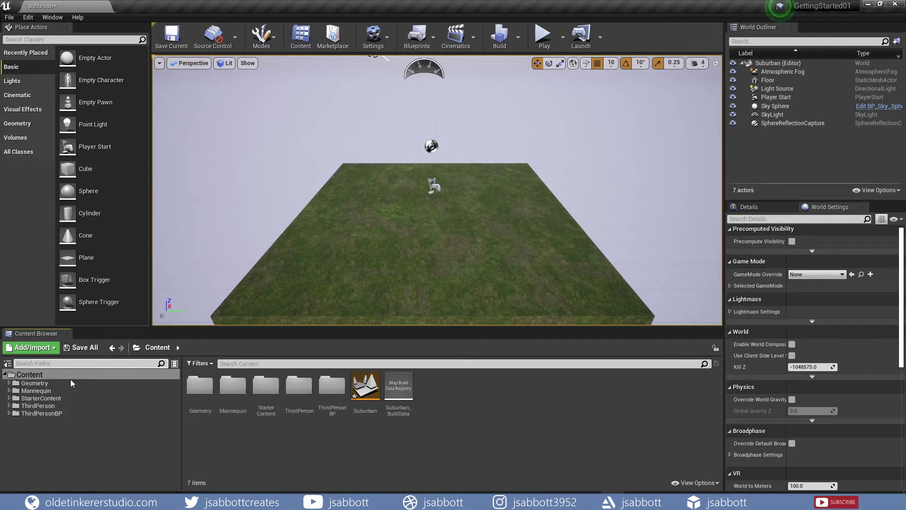
Step: Expand the Geometry, Mannequin and Character folders in the tree, and check the collections view before hiding the sources
click(9, 383)
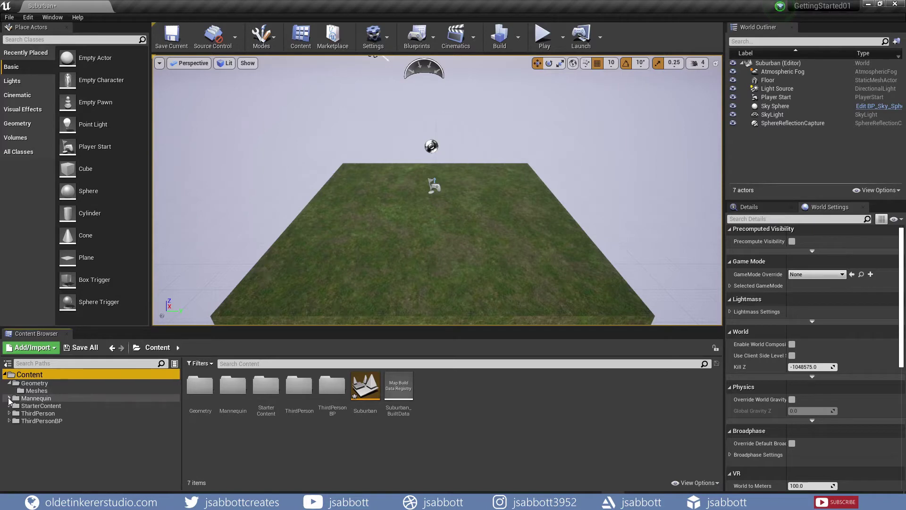
click(9, 398)
click(13, 413)
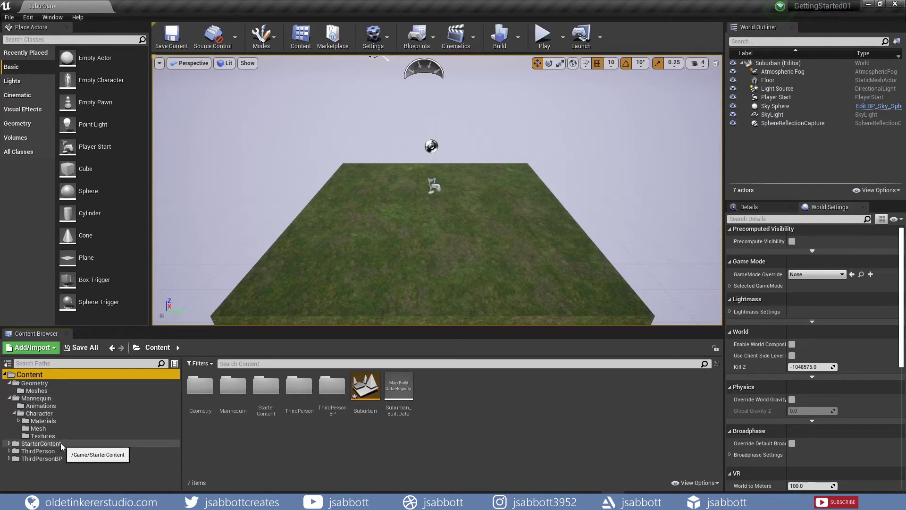
click(175, 363)
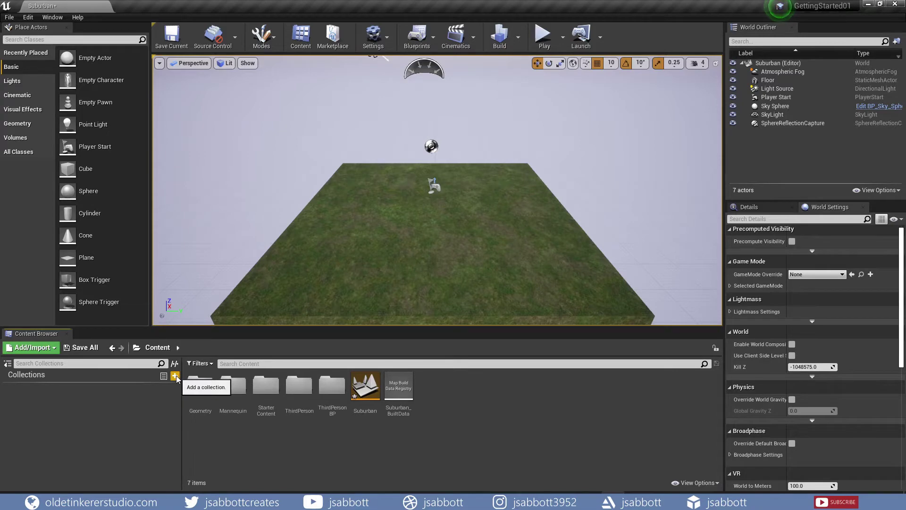
click(8, 363)
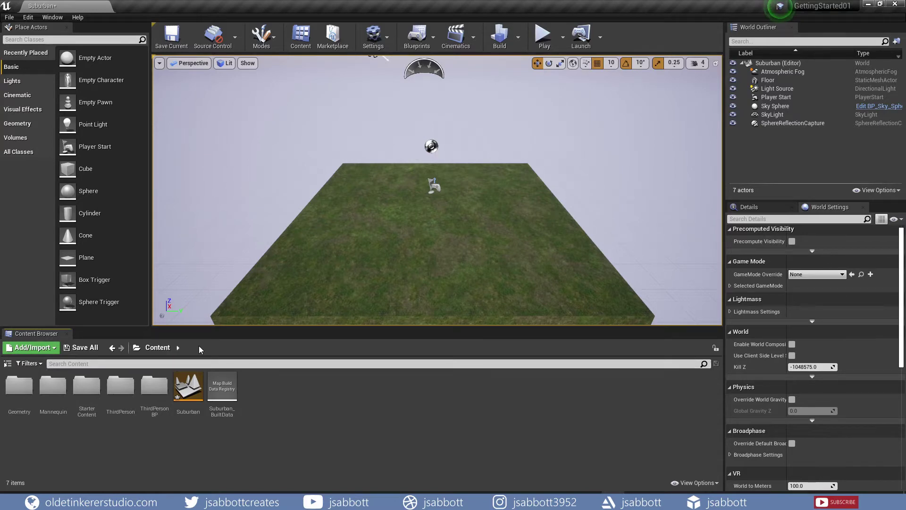
Step: Review the available asset type filters, and try searching the Content folder for "mater" before clearing the search
click(29, 363)
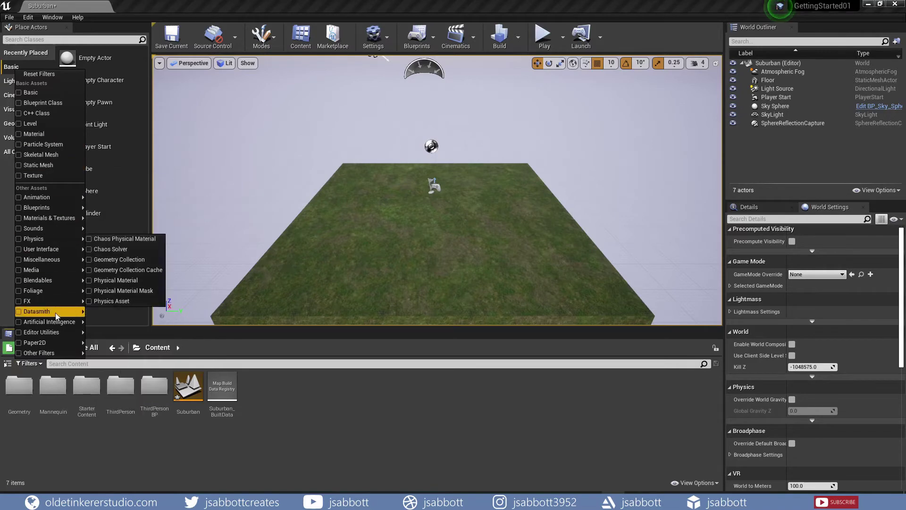
click(178, 364)
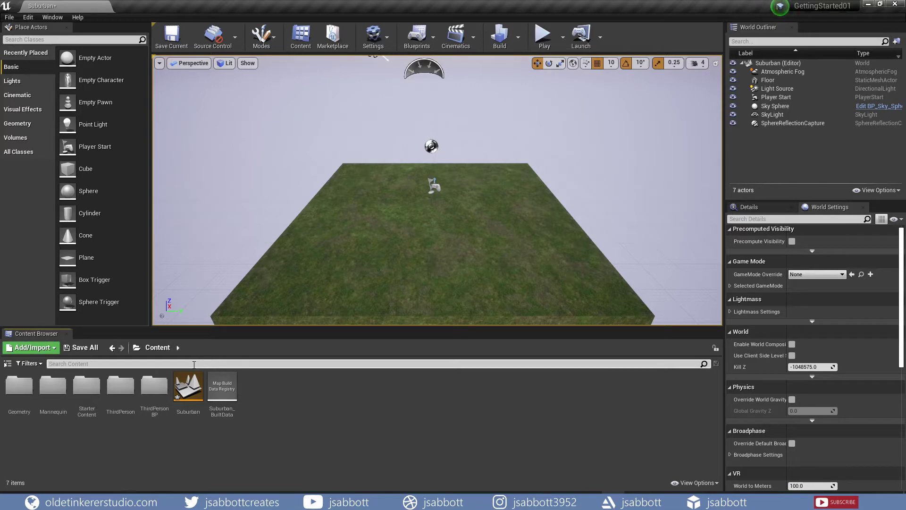
text(mater)
key(BackSpace)
key(BackSpace)
key(BackSpace)
key(BackSpace)
key(BackSpace)
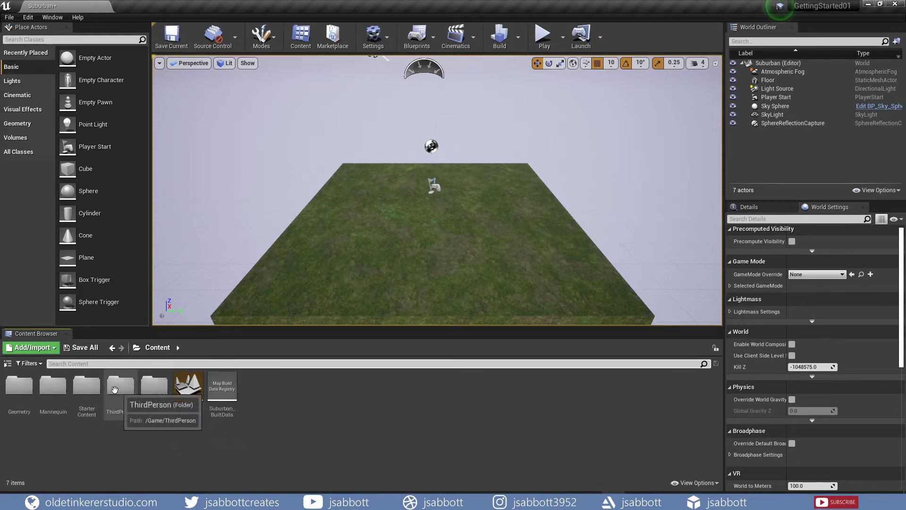
Step: Visit the StarterContent folder, return to Content, and examine the Content Browser's view options, including the thumbnail scale
double_click(86, 386)
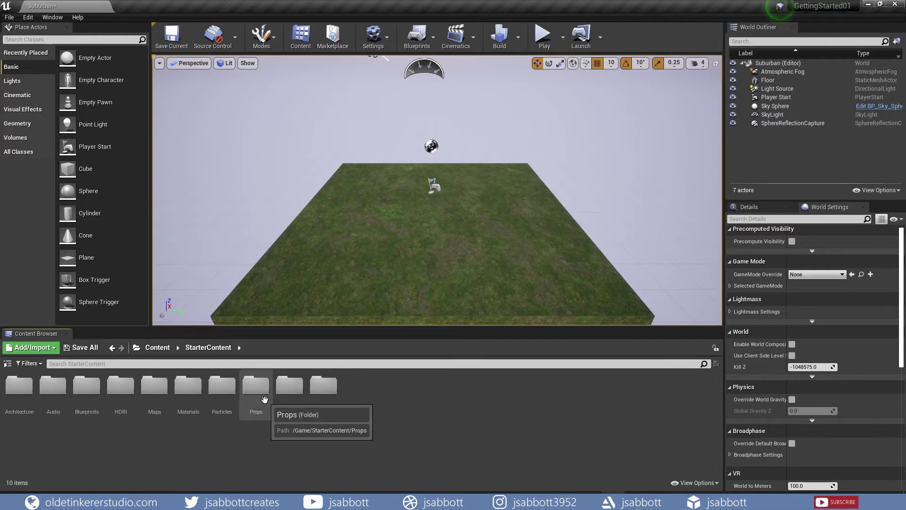
key(alt+Left)
click(705, 482)
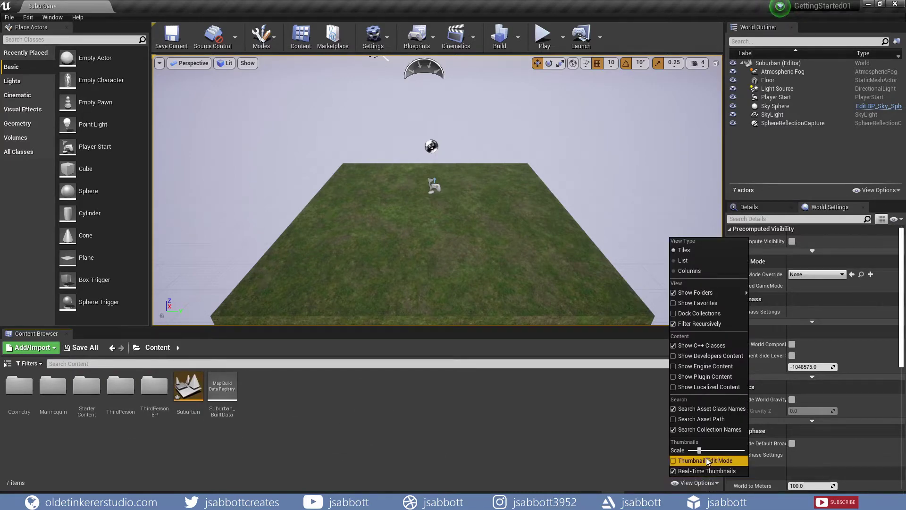
drag(700, 450, 699, 450)
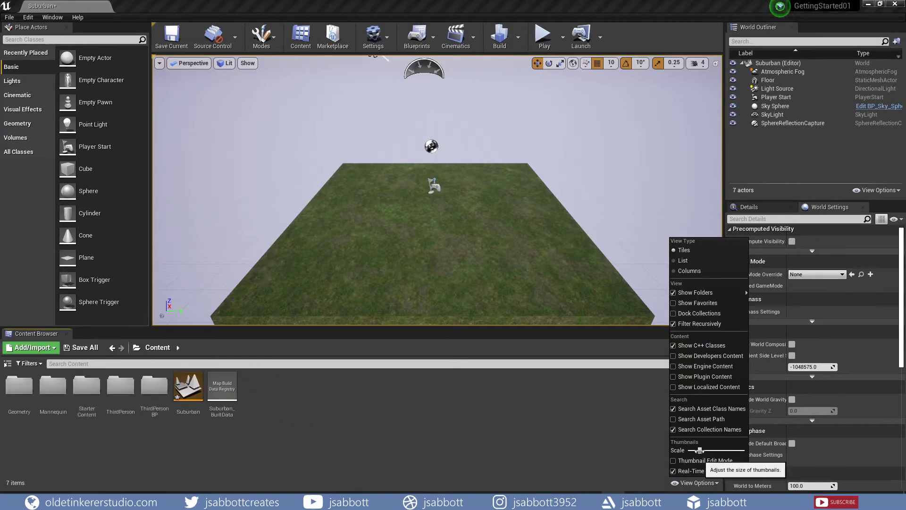
mouse_move(686, 294)
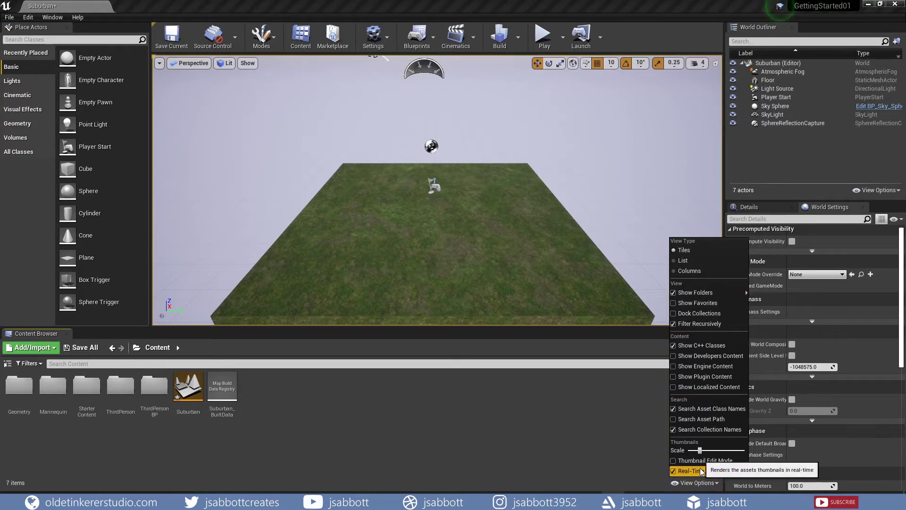
Step: Dismiss the view options, create a folder named Assets in the Content folder, and open it
click(386, 440)
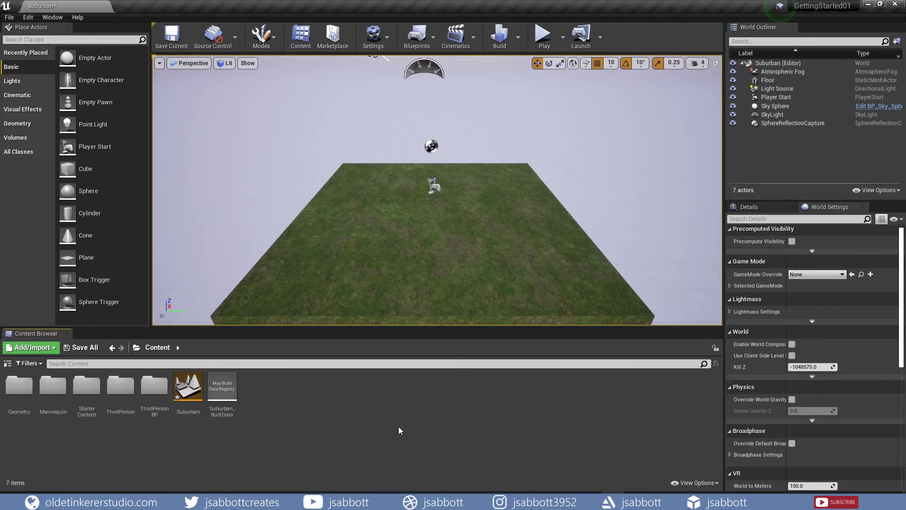
right_click(399, 426)
right_click(285, 390)
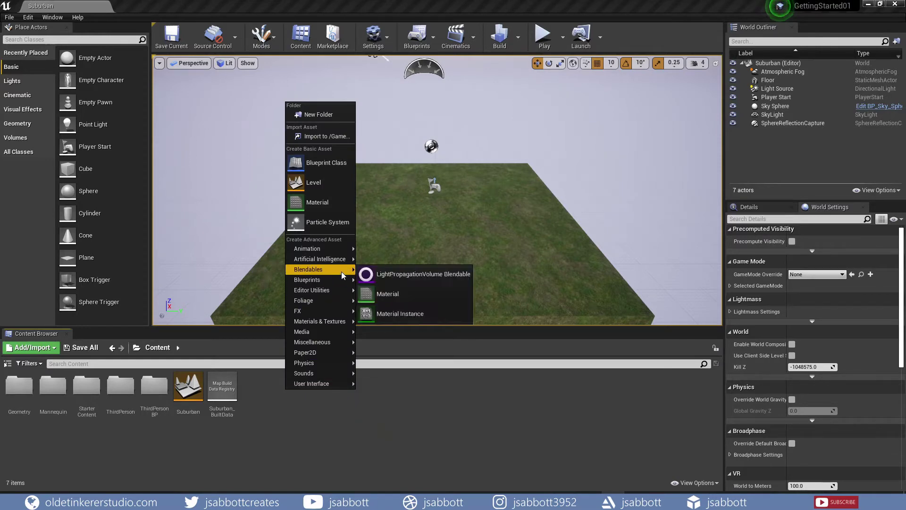
click(329, 116)
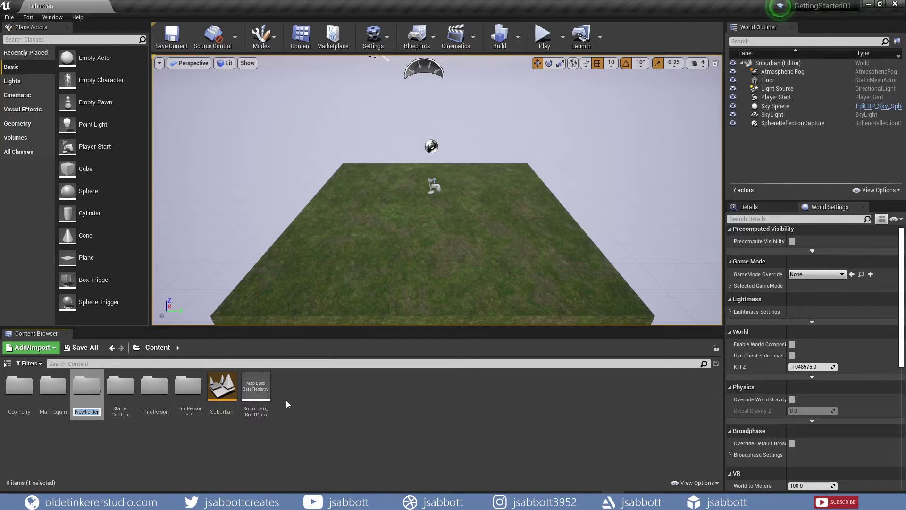
text(Assets)
key(Return)
key(Return)
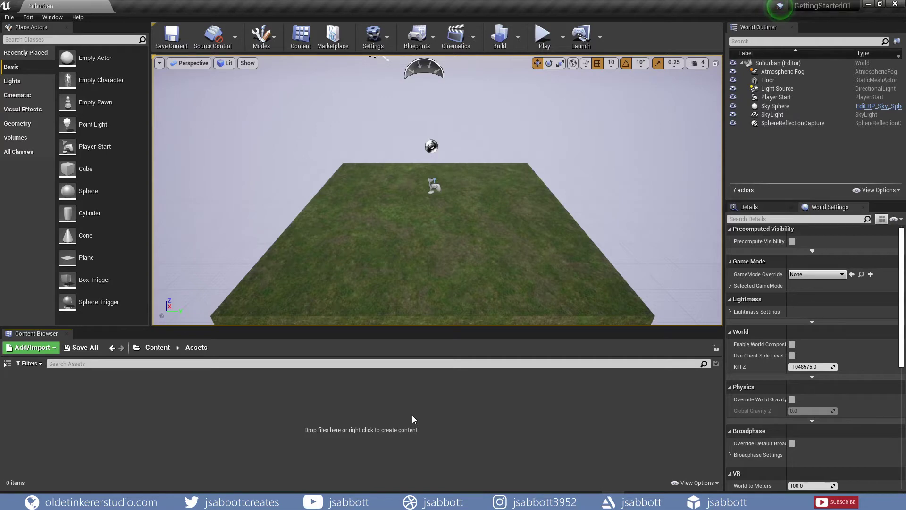
Step: Import all the city-kit-urban-1 FBX models into the Assets folder as static meshes, keeping the shown import options
right_click(412, 415)
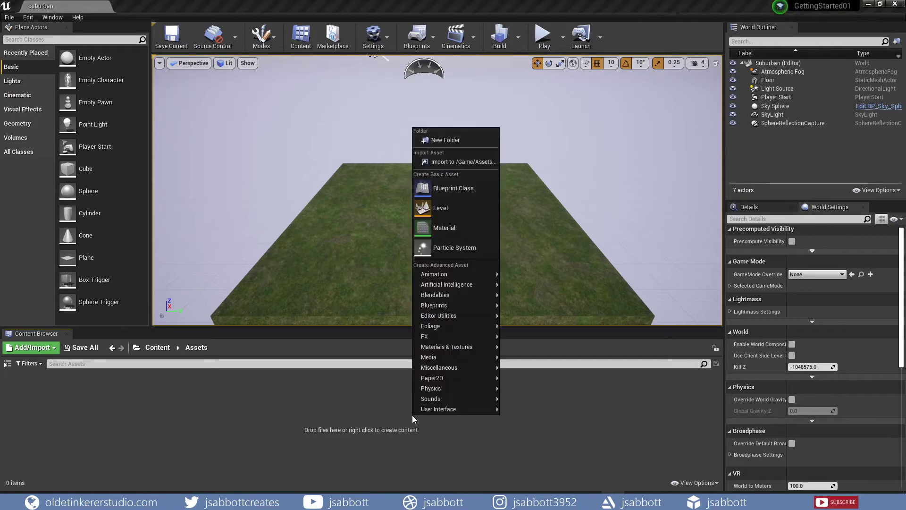
click(459, 161)
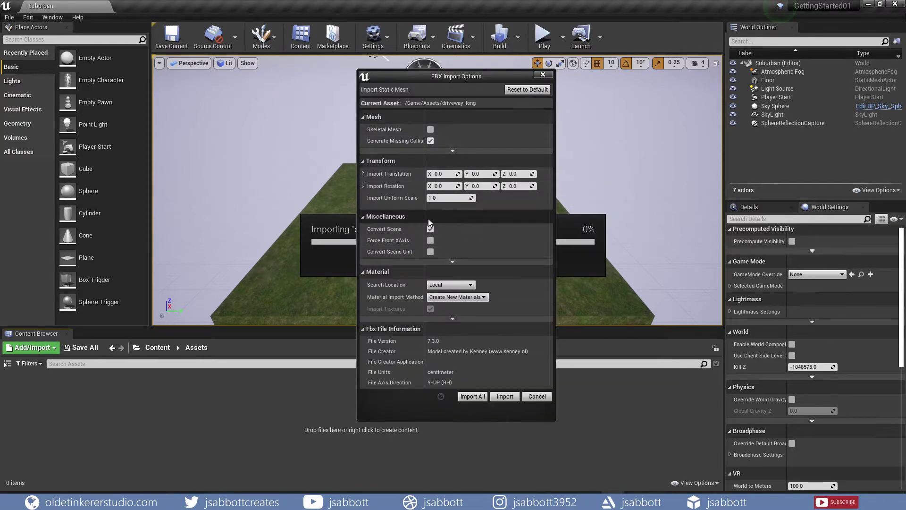
click(472, 396)
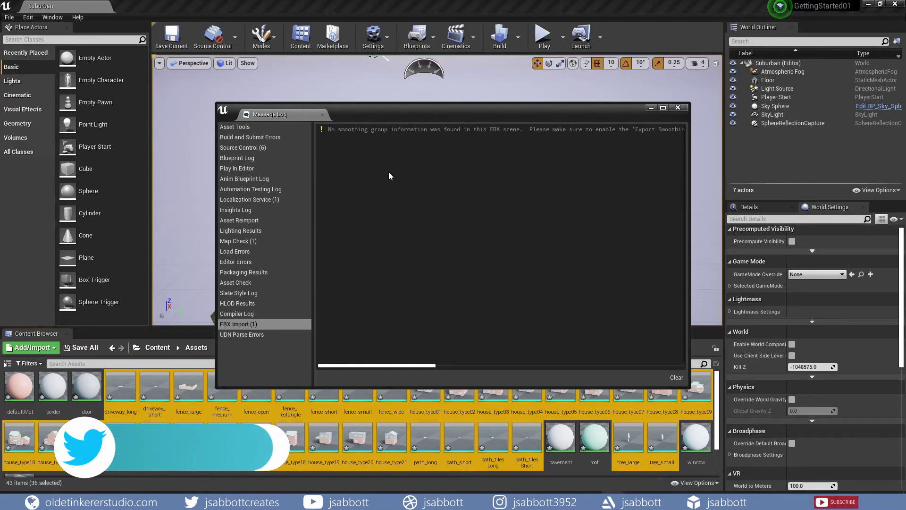
Step: Clear and close the FBX import message log, and save all the imported assets
click(677, 376)
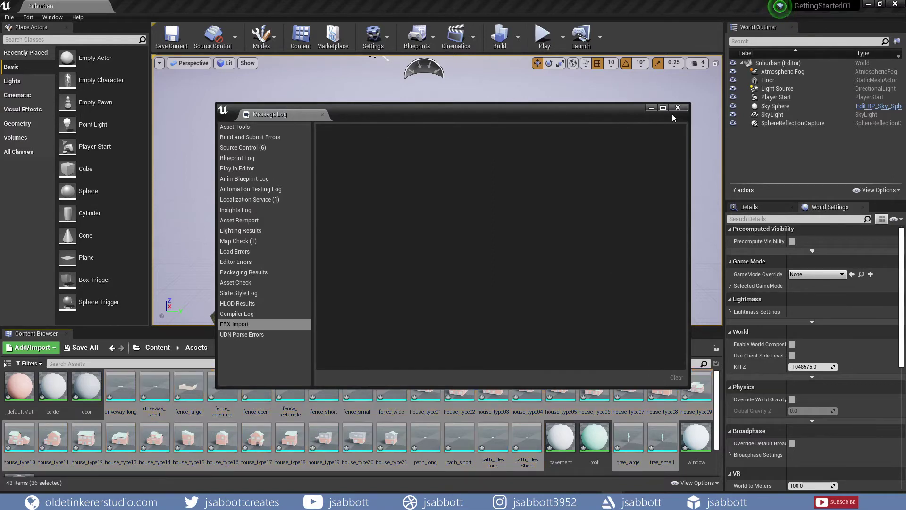
click(676, 108)
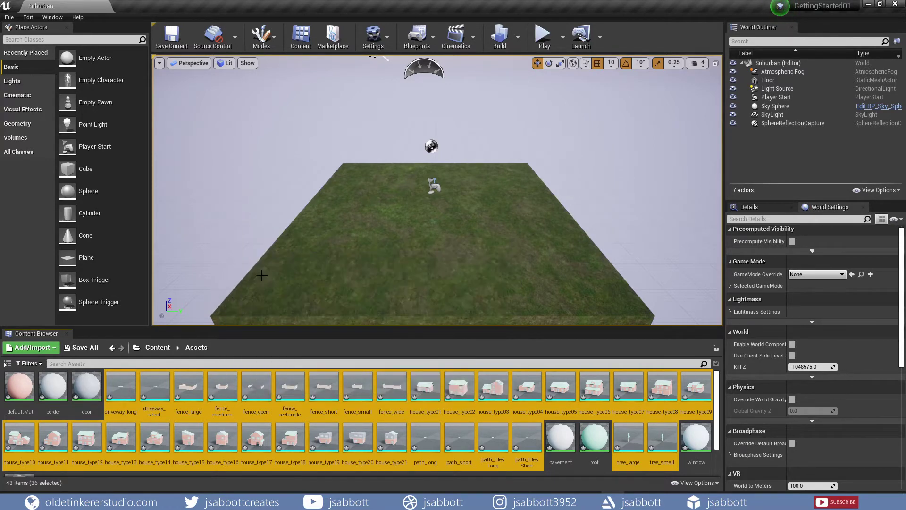
click(84, 349)
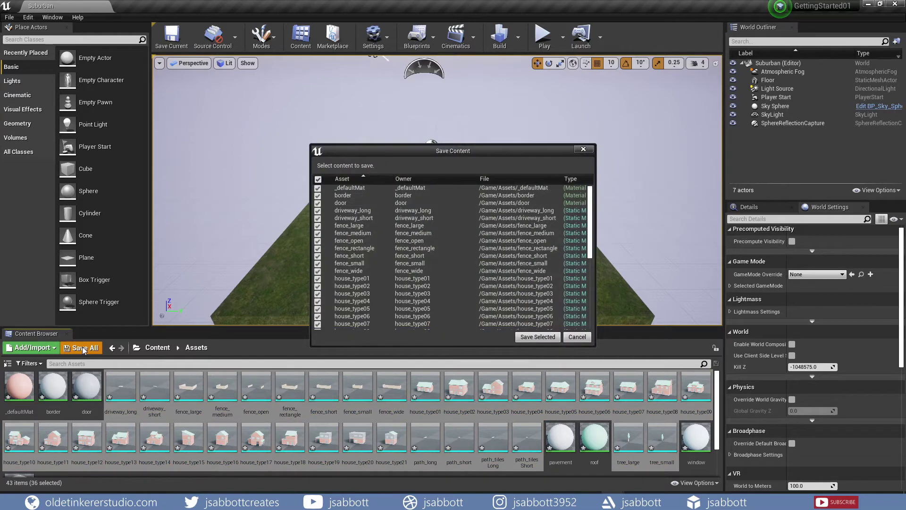
click(538, 337)
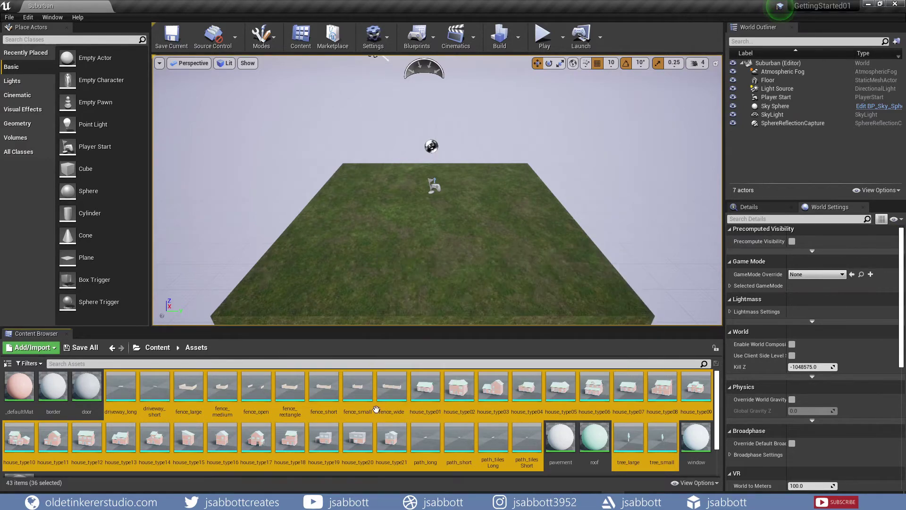
Step: Place the house_type20 mesh in the level, snap it down onto the grass floor, and deselect it
drag(359, 442, 392, 232)
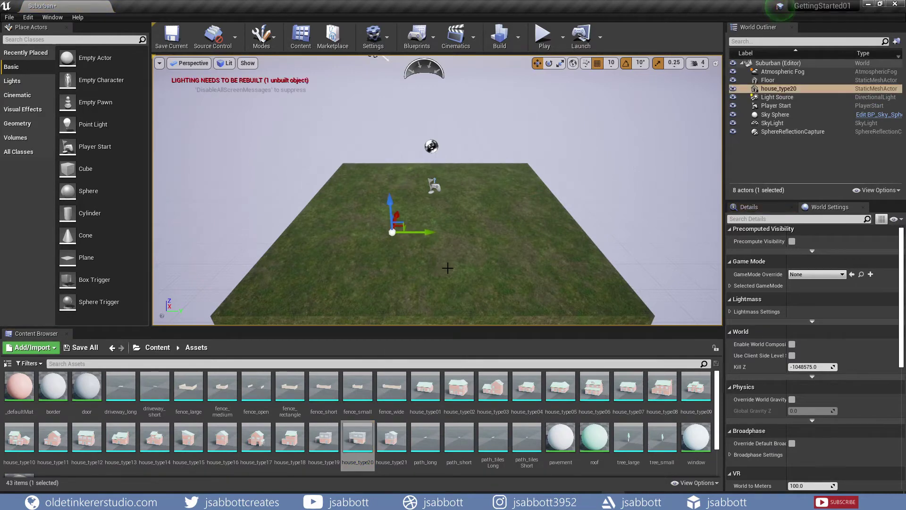
alt+drag(466, 256, 401, 232)
scroll(408, 244, up, 10)
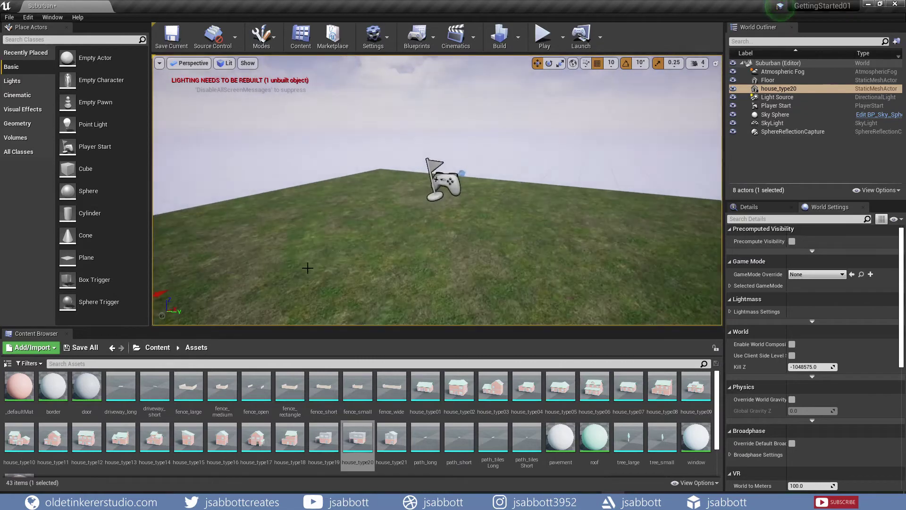
alt+drag(280, 273, 202, 220)
key(r)
key(w)
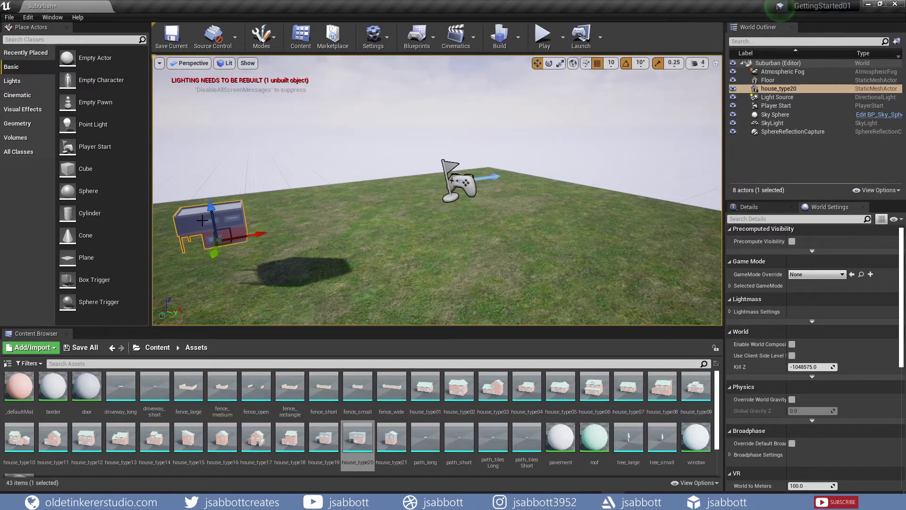
key(End)
key(Escape)
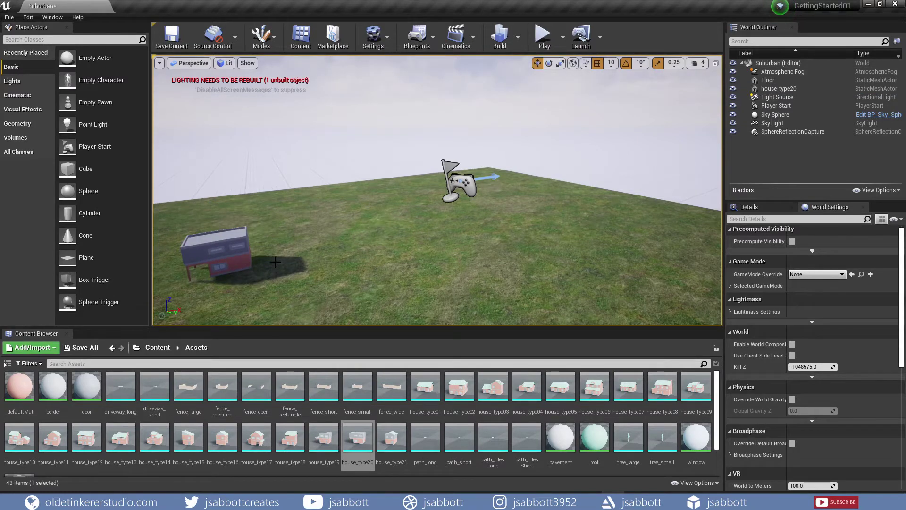
Step: Delete the house_type20 actor from the level
right_click(223, 247)
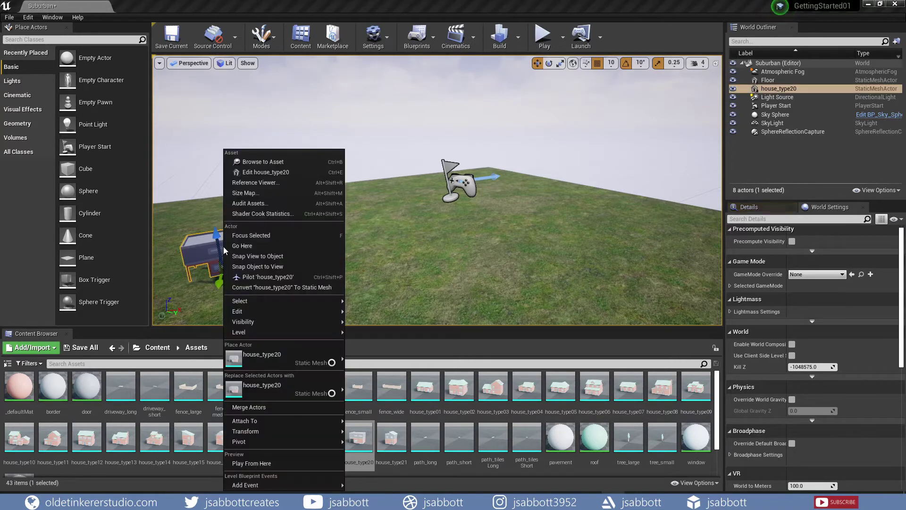
mouse_move(260, 312)
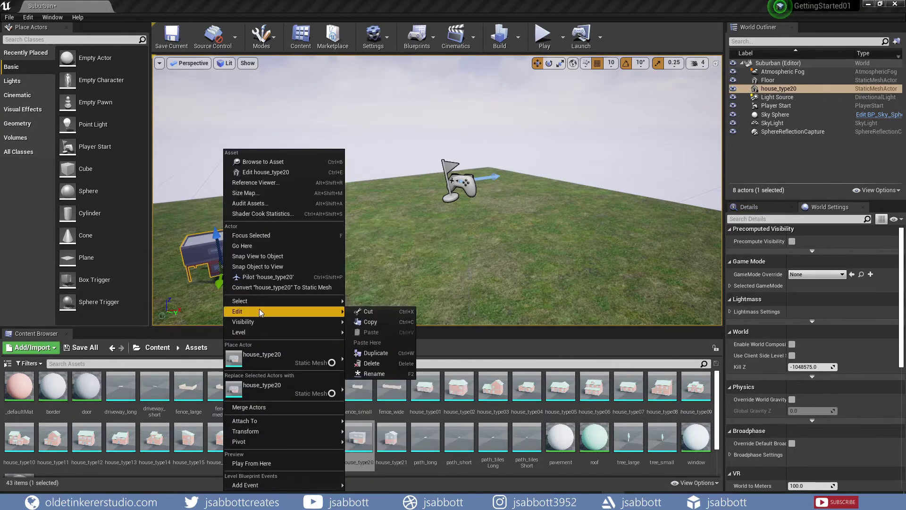
click(372, 364)
scroll(364, 247, down, 5)
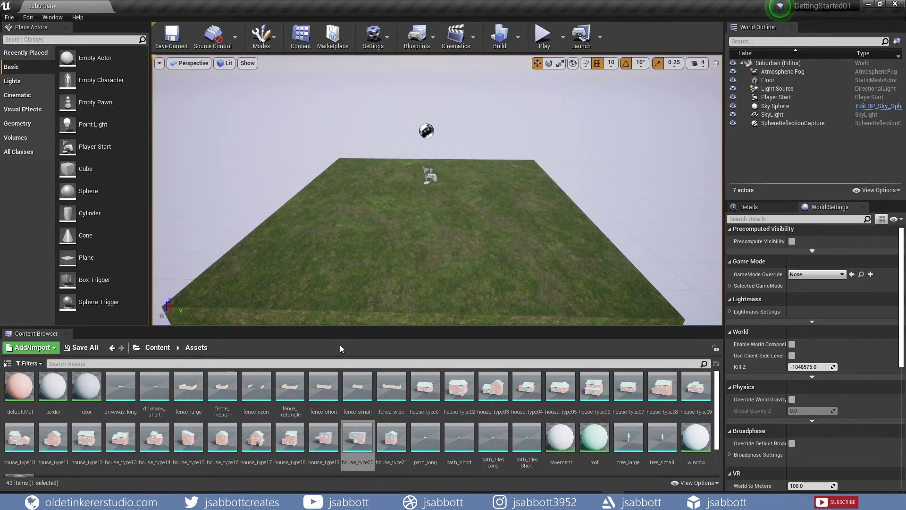
Step: Migrate the house_type20 asset with its listed dependencies to the GettingStarted01 - Copy project, saving the Suburban level when asked
click(361, 444)
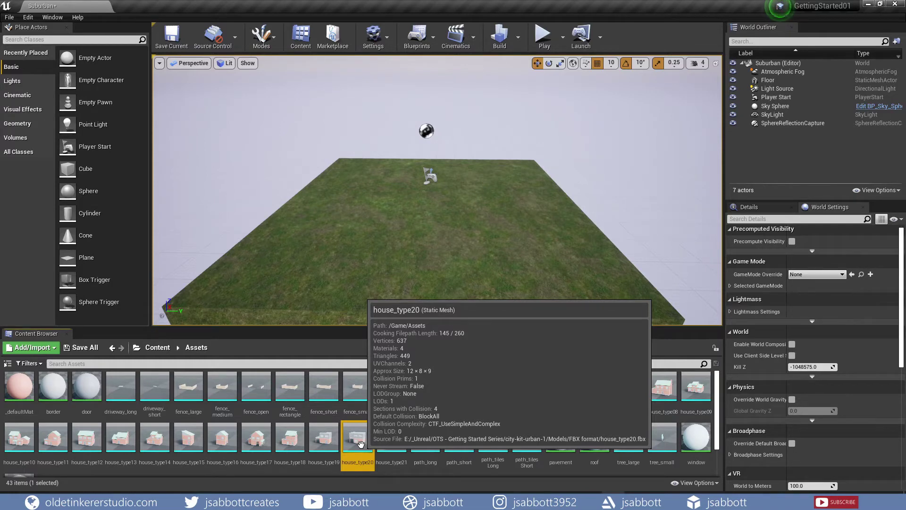
right_click(361, 443)
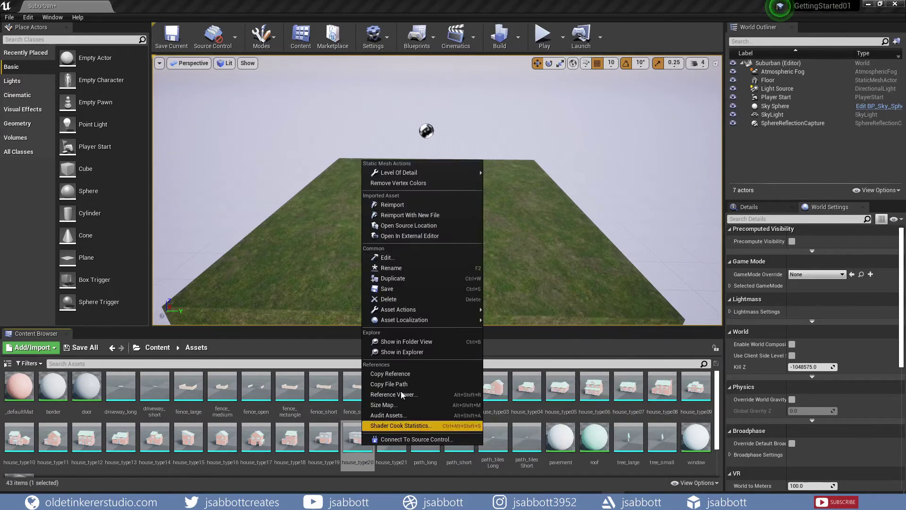
mouse_move(425, 311)
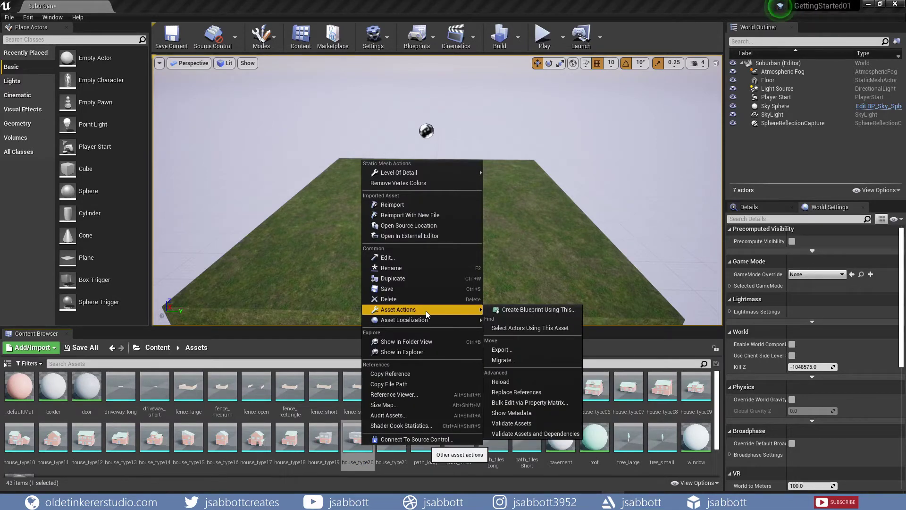
click(506, 362)
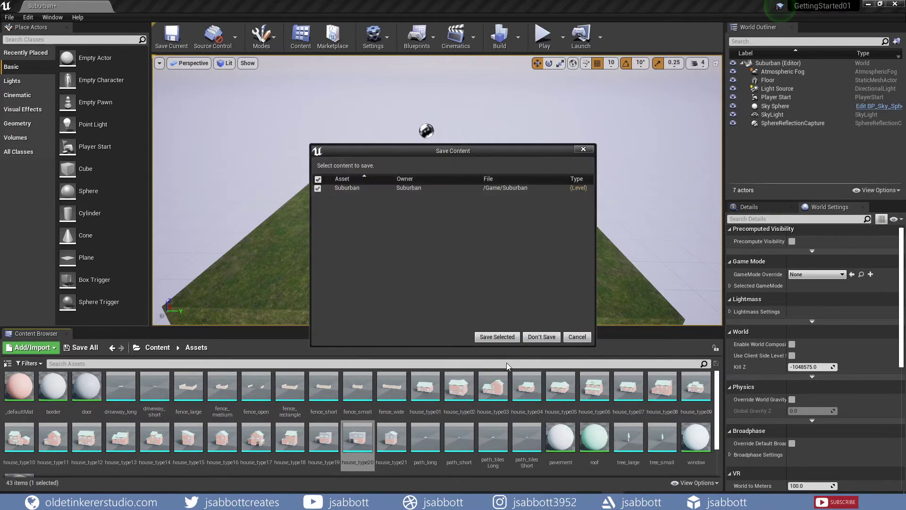
click(497, 337)
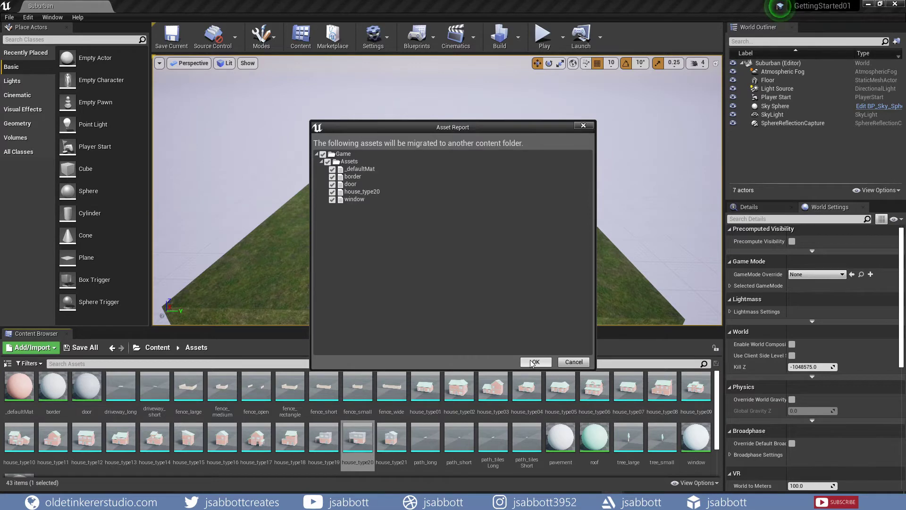
click(536, 362)
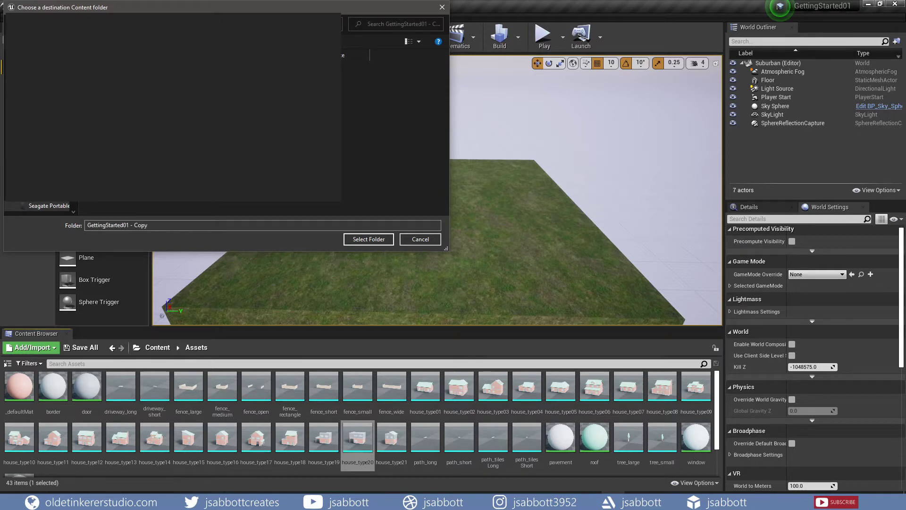
click(369, 239)
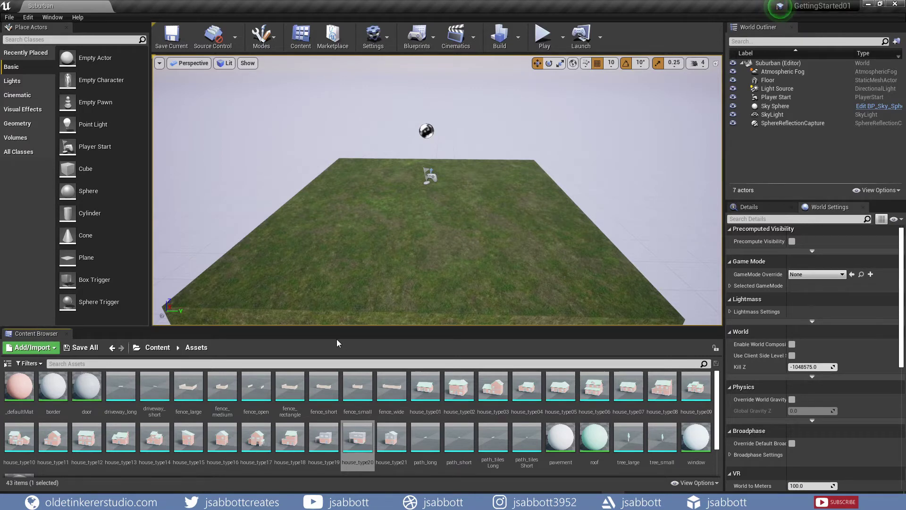
Step: Return to the Content folder and create two new folders there named Textures and Materials
click(157, 347)
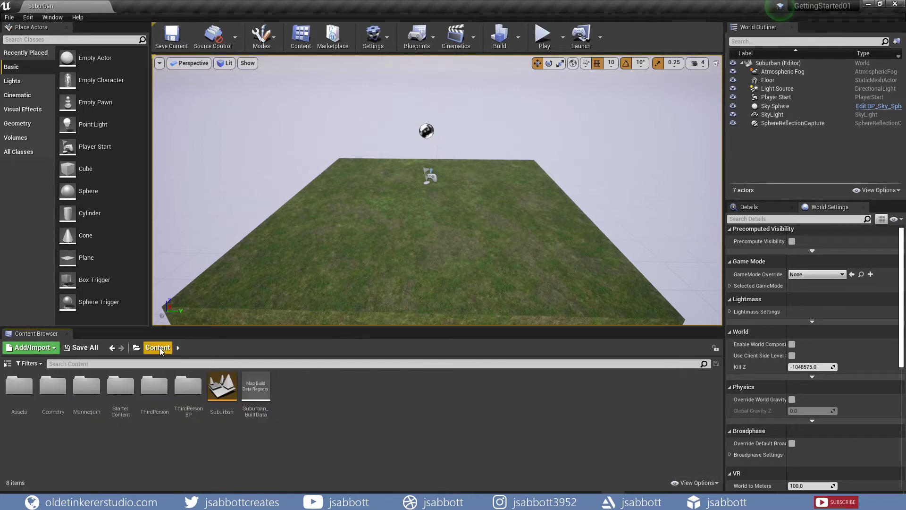
right_click(323, 409)
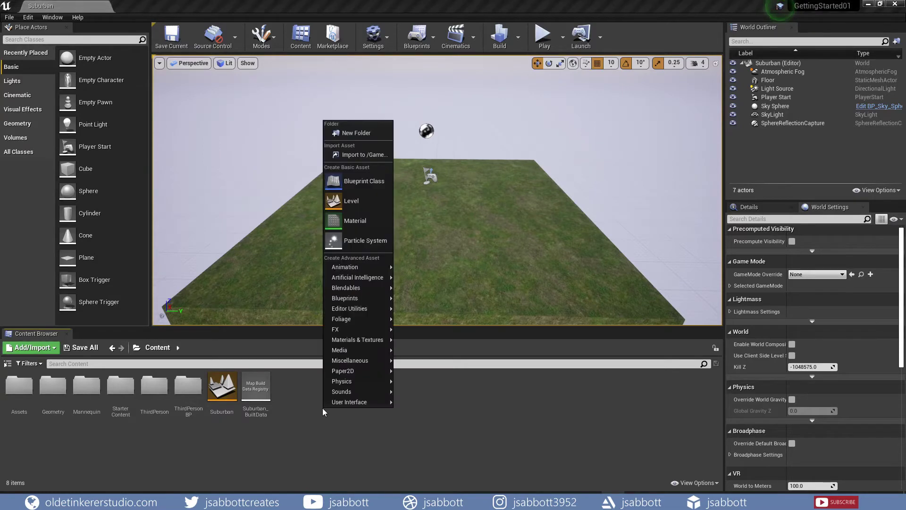
click(373, 134)
text(Textures)
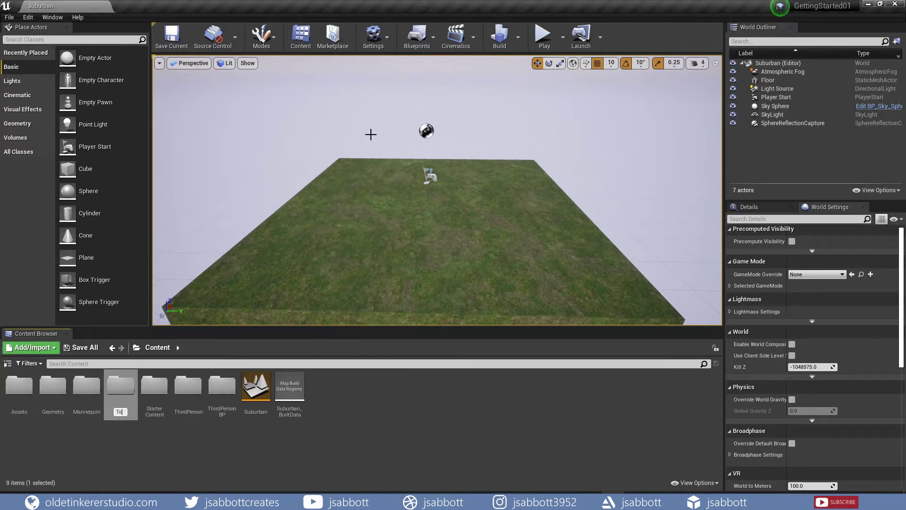
key(Return)
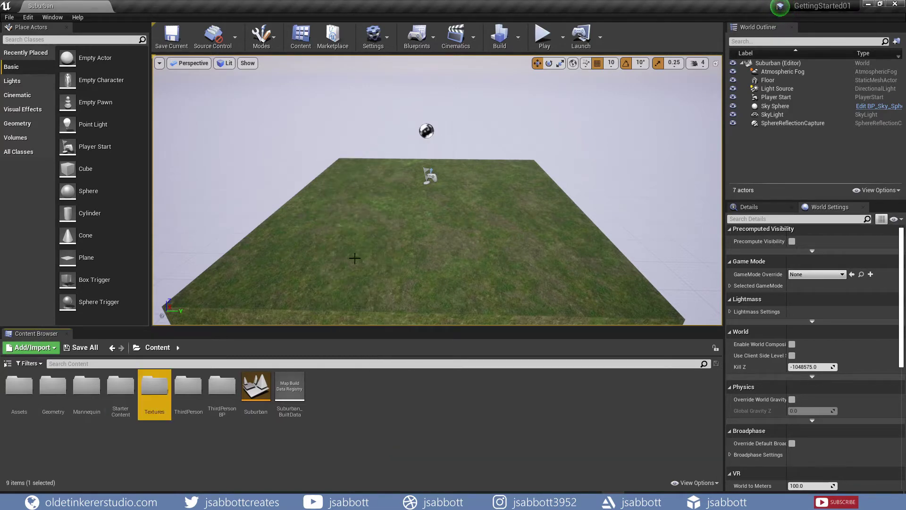
right_click(327, 408)
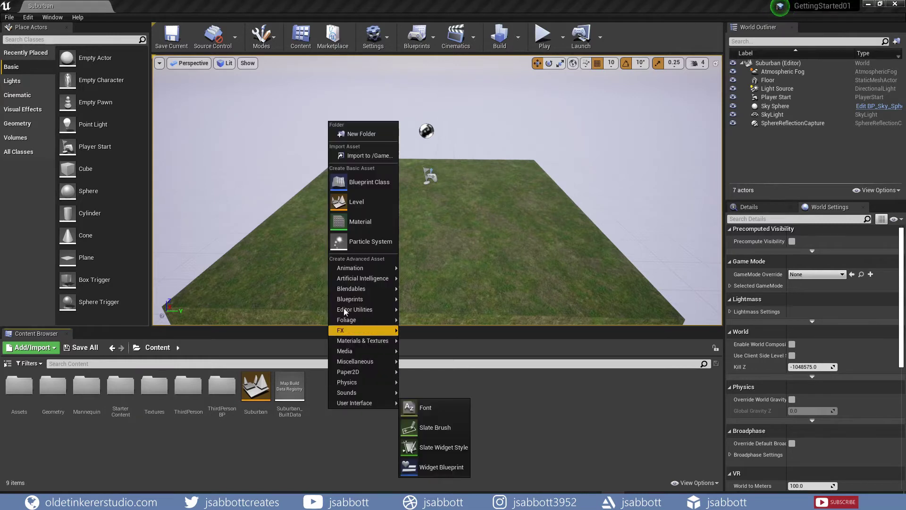
click(361, 134)
text(Materials)
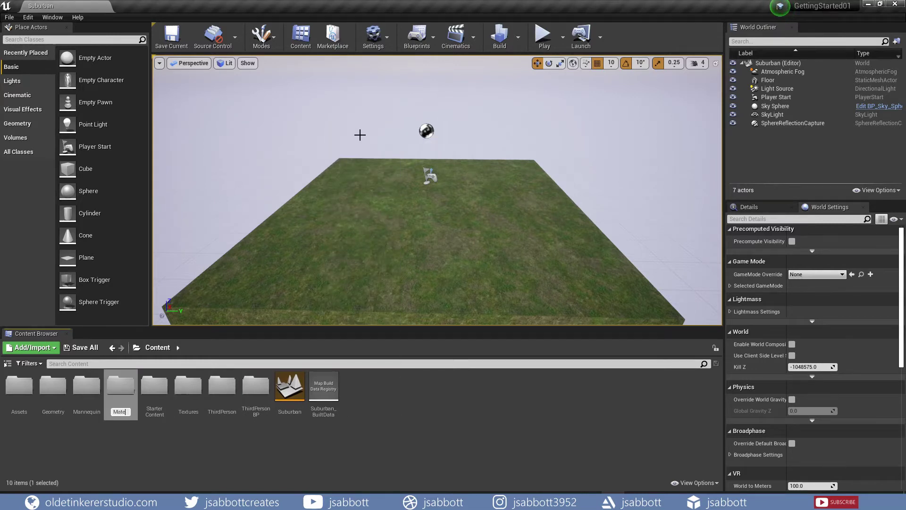
key(Return)
Step: Import the Ground037_2K ambient occlusion, color, displacement, normal and roughness maps into the Textures folder and save them all
double_click(188, 390)
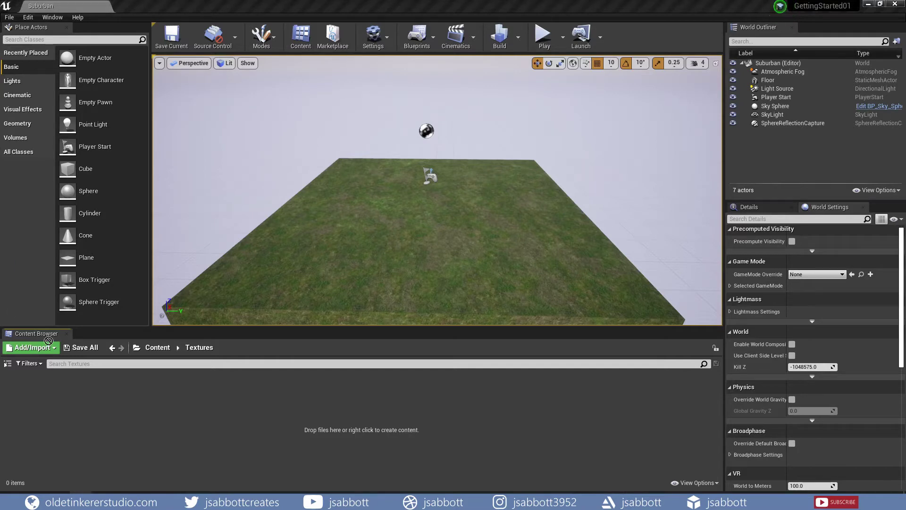
drag(45, 337, 185, 428)
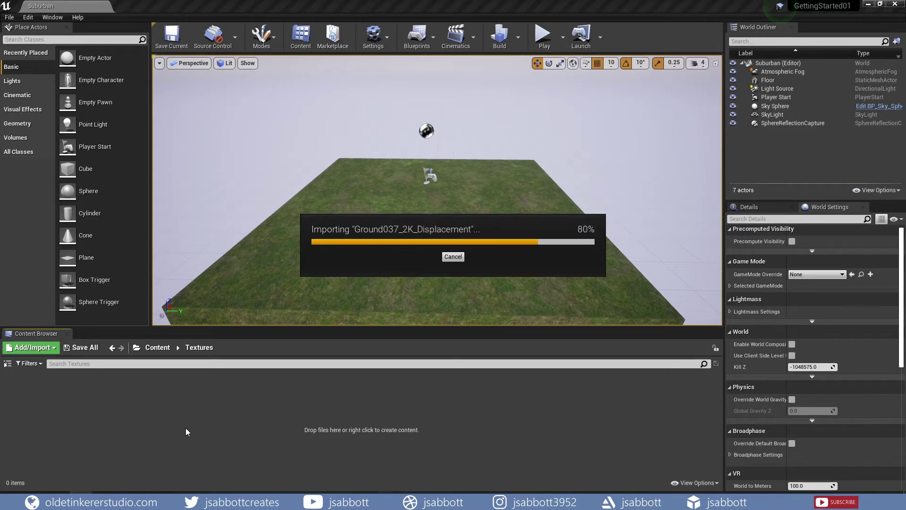
click(81, 347)
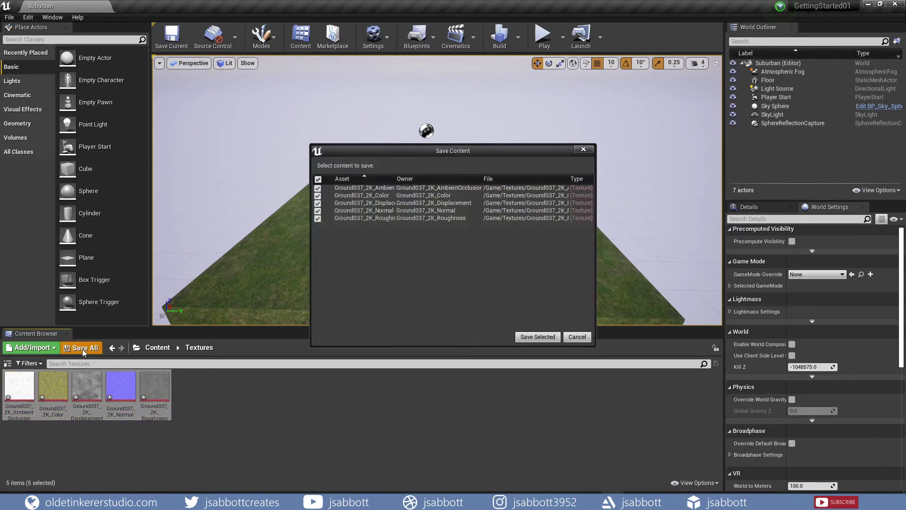
click(532, 338)
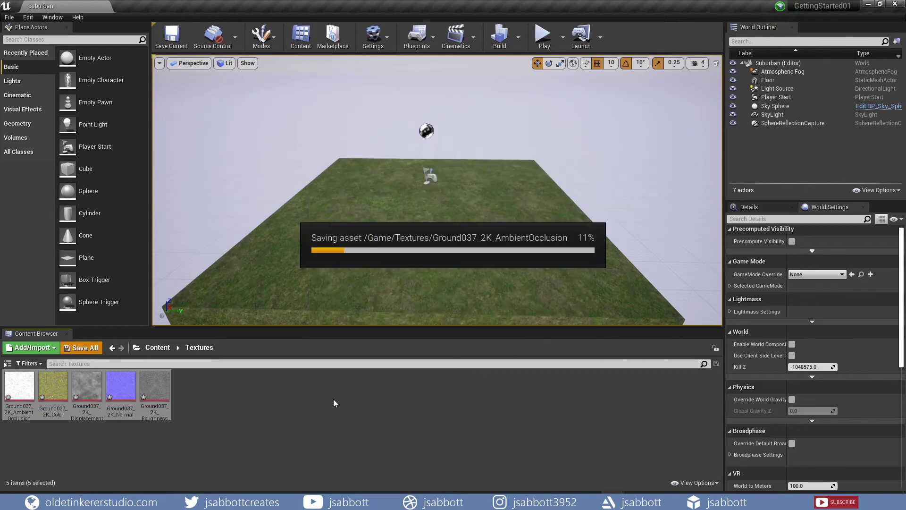
Step: Create a new material named M_Grass inside the Content folder's Materials folder
click(309, 406)
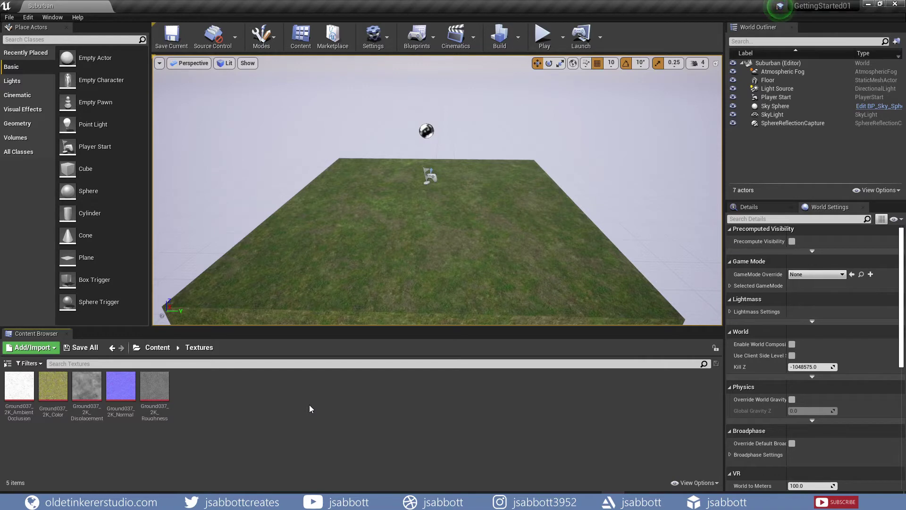
click(154, 348)
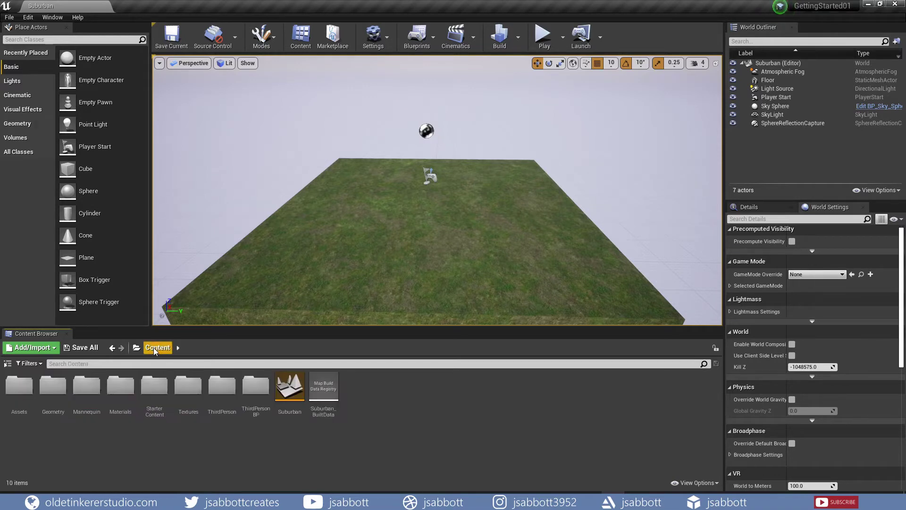
double_click(122, 387)
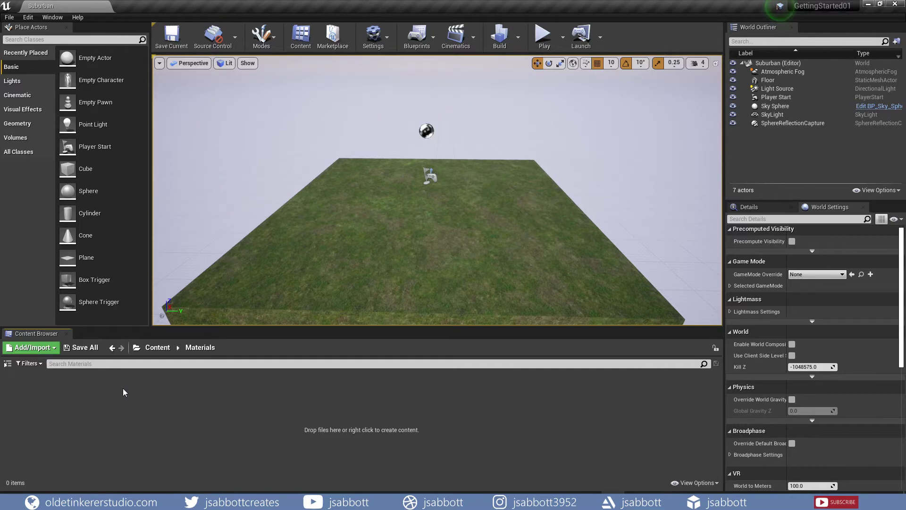
right_click(277, 416)
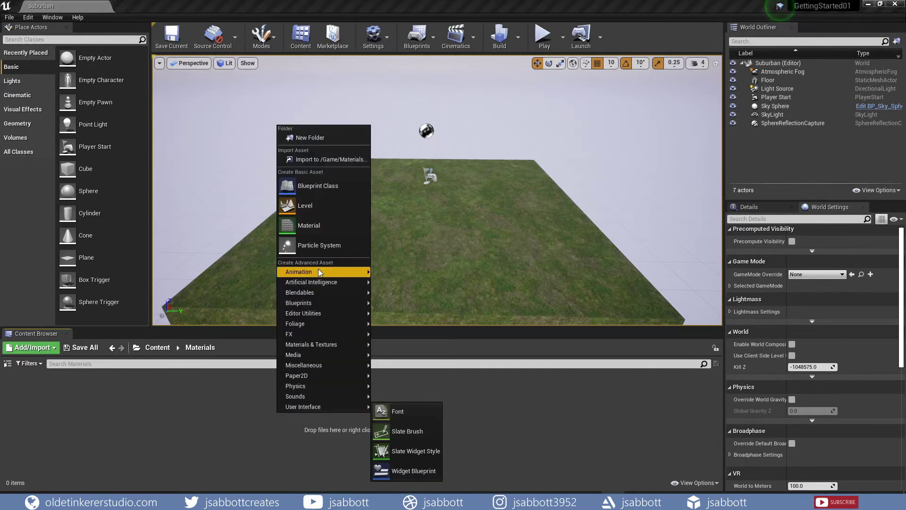
click(322, 225)
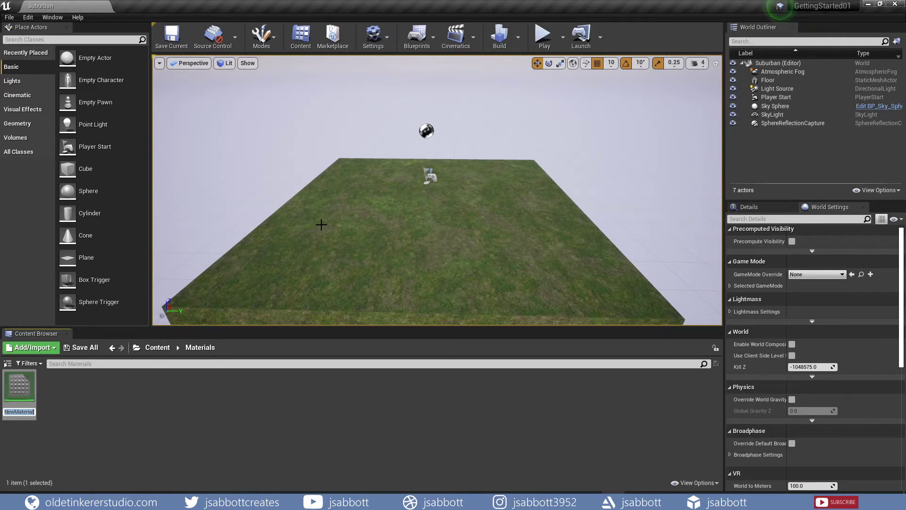
text(M_Grass)
key(Return)
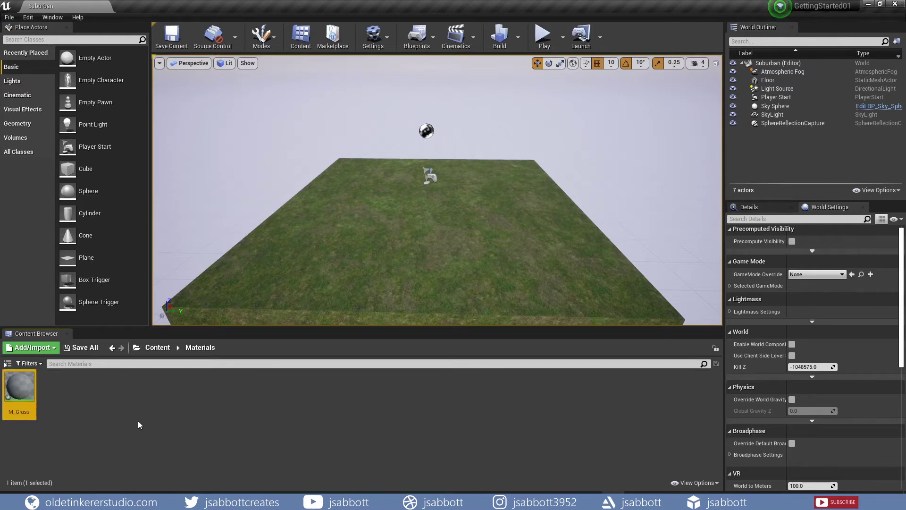
Step: Open M_Grass for editing, dock its editor beside the Suburban level, and make room in the graph to the left of the material node
double_click(23, 388)
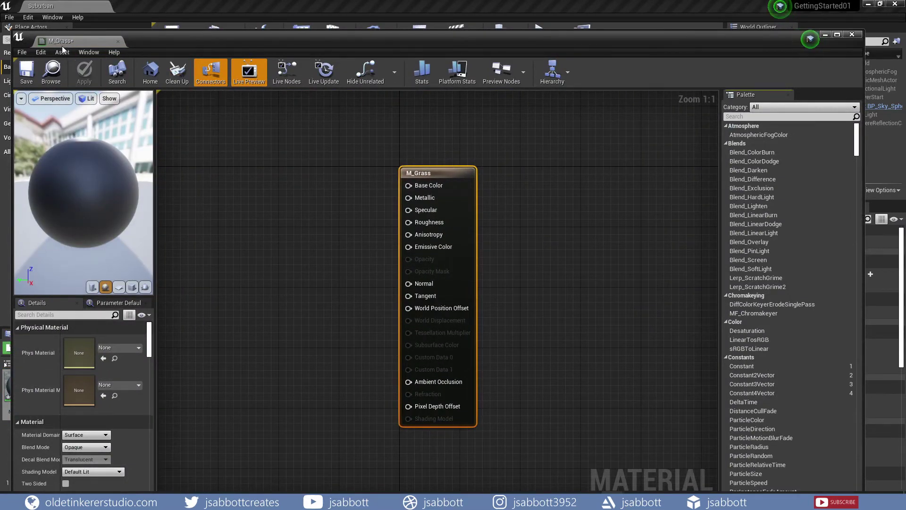
drag(62, 42, 146, 7)
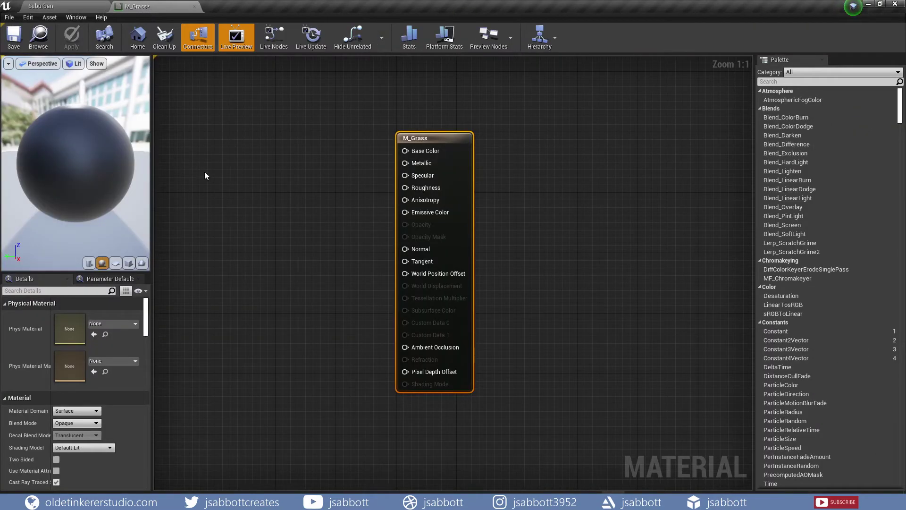
scroll(358, 269, down, 1)
scroll(359, 268, down, 2)
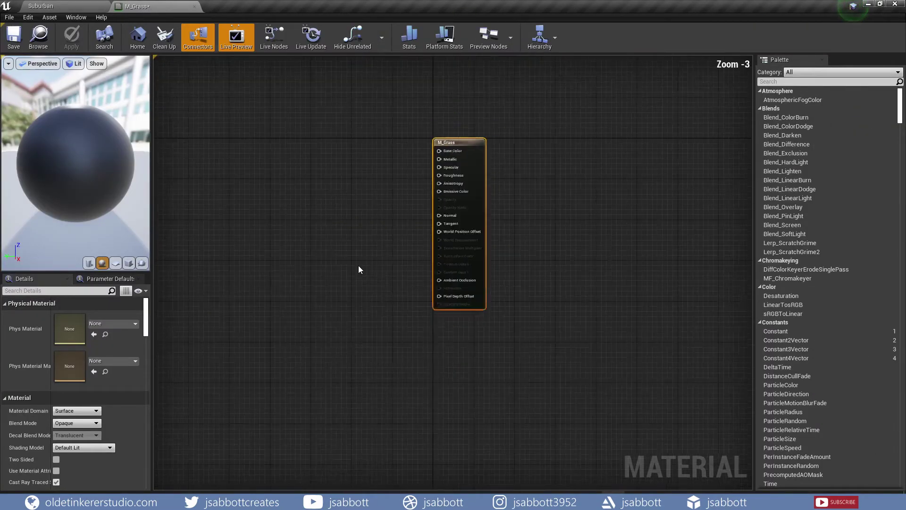
scroll(359, 267, up, 2)
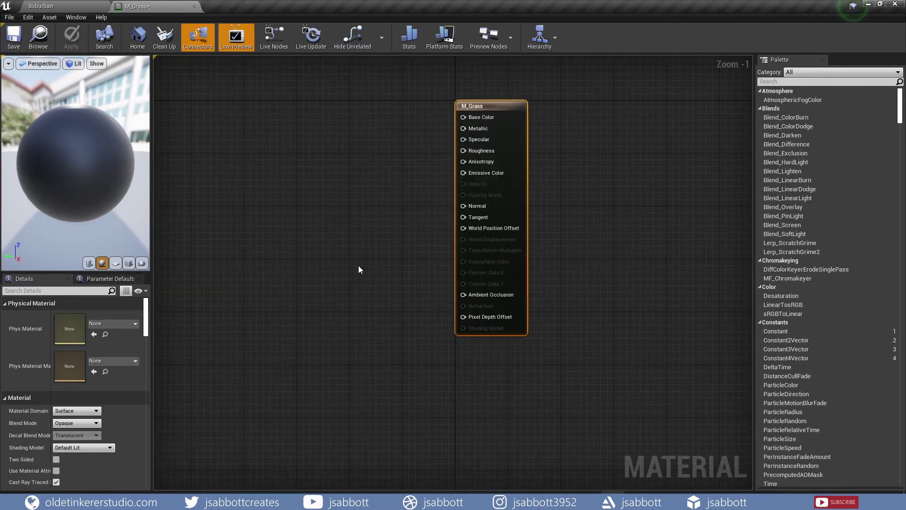
right_drag(359, 266, 521, 304)
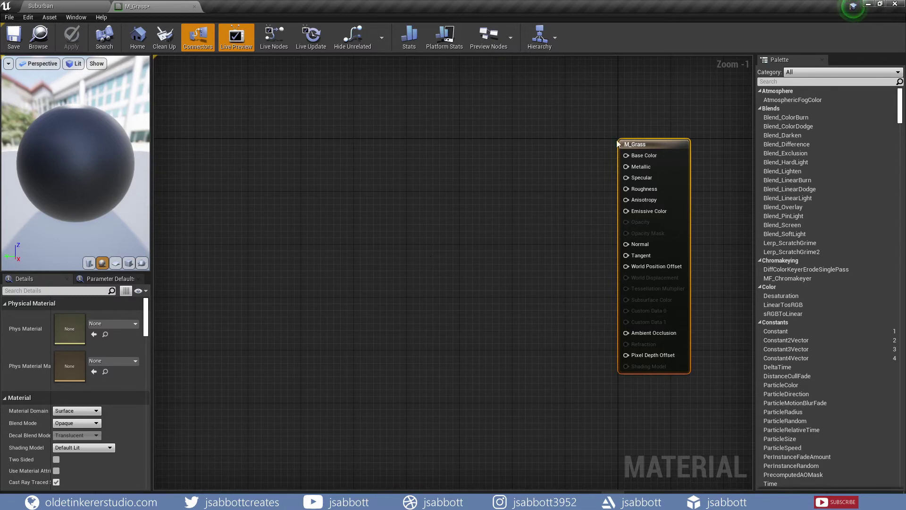
Step: Find the Constant3Vector node in the palette and place it in the graph to the left of the M_Grass node
click(811, 81)
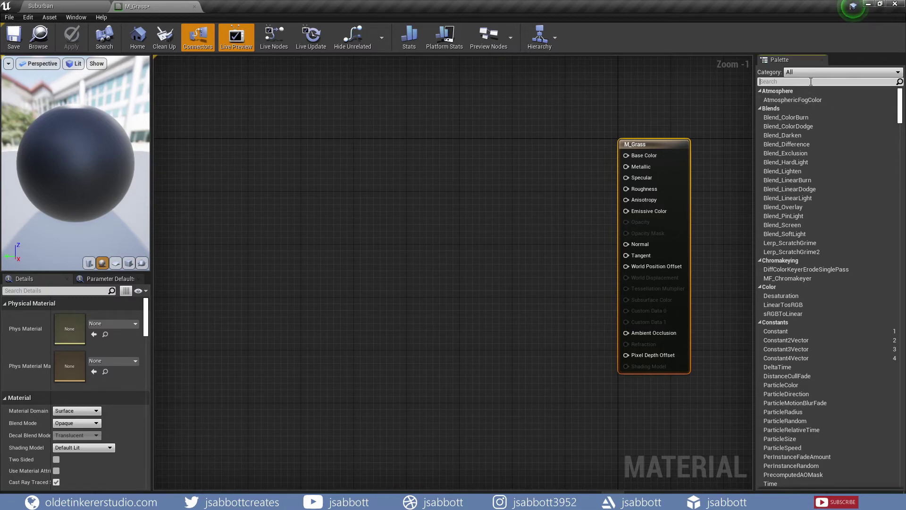
text(constan)
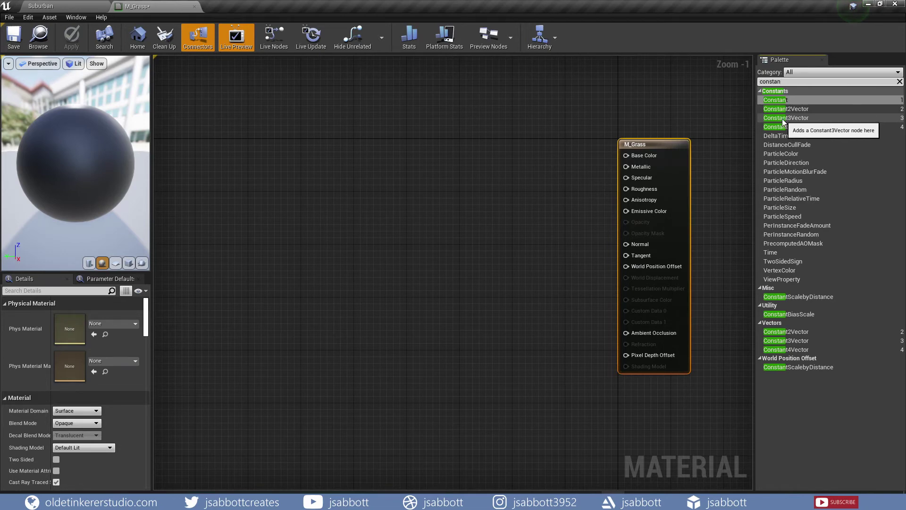
click(784, 118)
drag(783, 121, 376, 187)
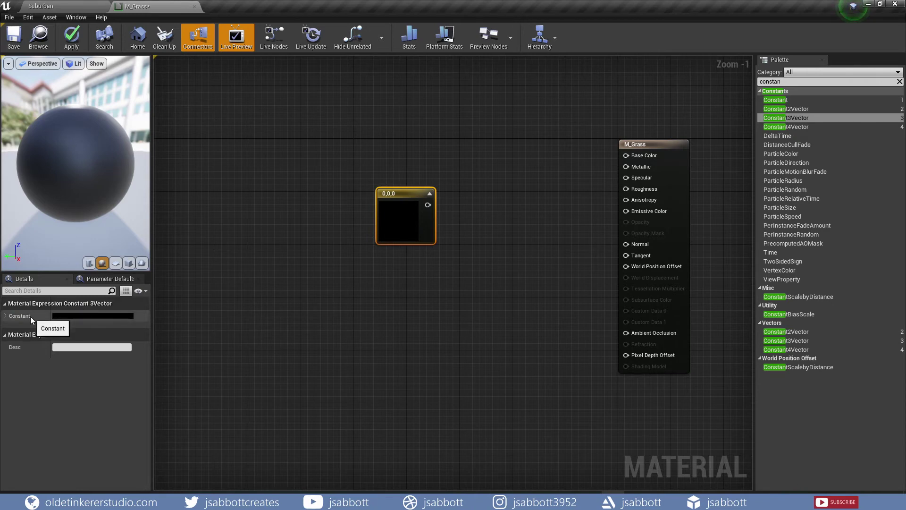
Step: Set the Constant3Vector's color to a muted green of about R 0.122, G 0.193, B 0.054
click(76, 316)
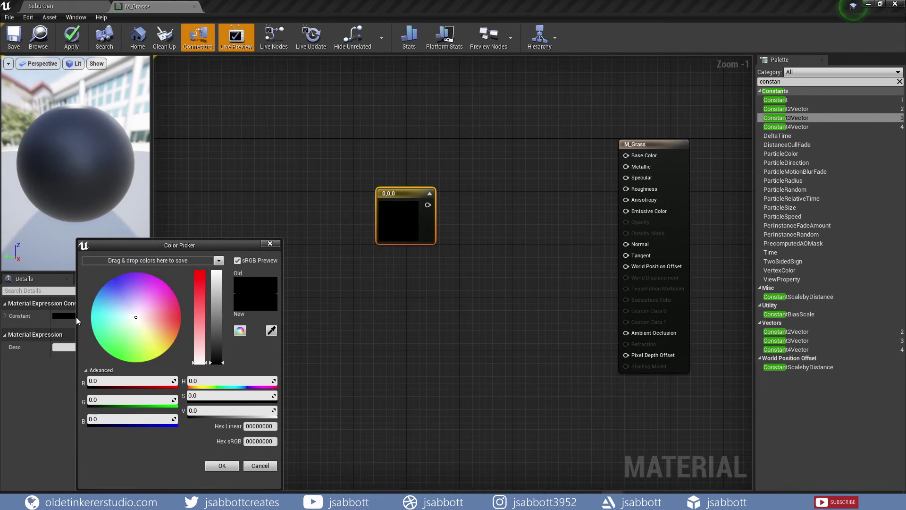
click(136, 326)
drag(136, 327, 132, 349)
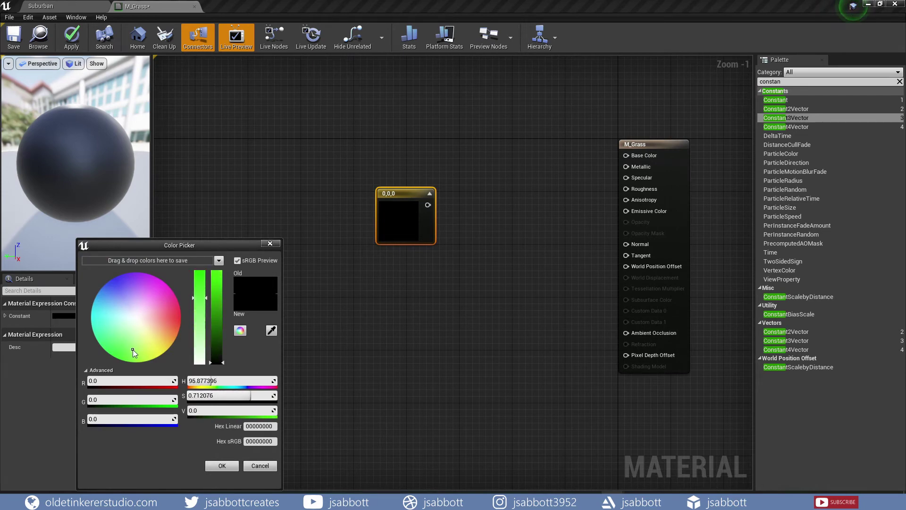
drag(132, 350, 136, 350)
drag(222, 362, 223, 345)
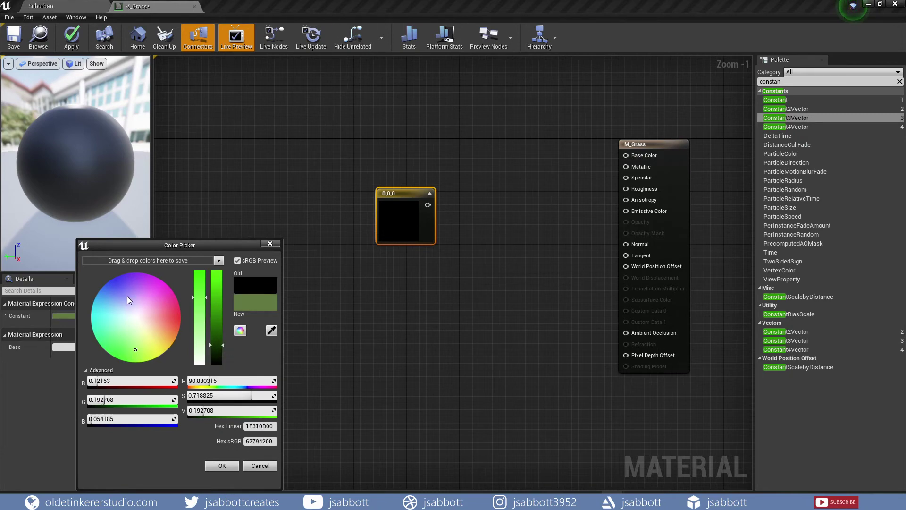
click(270, 244)
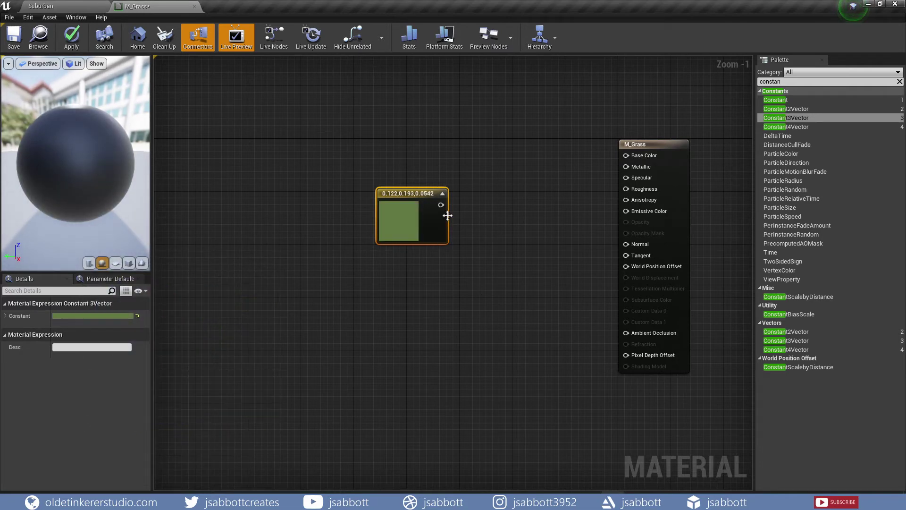
Step: Connect the green Constant3Vector to the Base Color input of M_Grass and save the material
drag(443, 206, 627, 155)
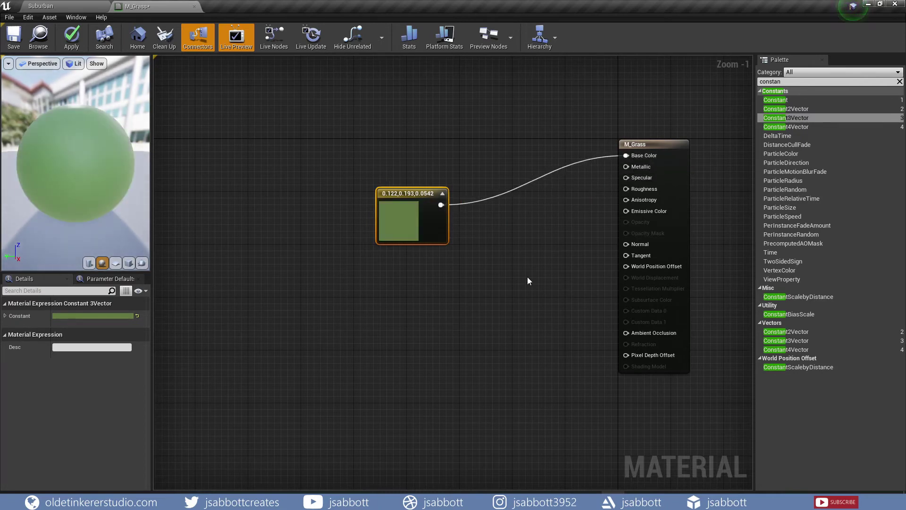
click(13, 38)
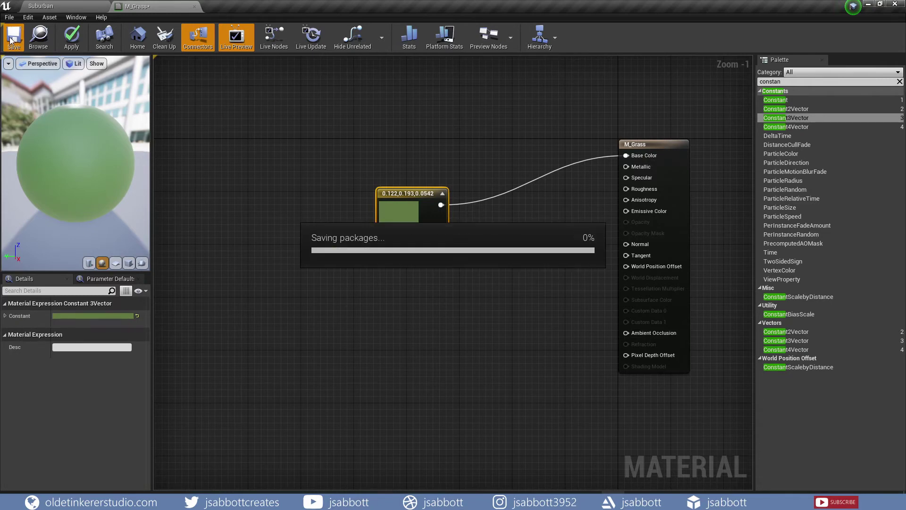
Step: Return to the Suburban level and apply the M_Grass material to the Floor actor
click(62, 6)
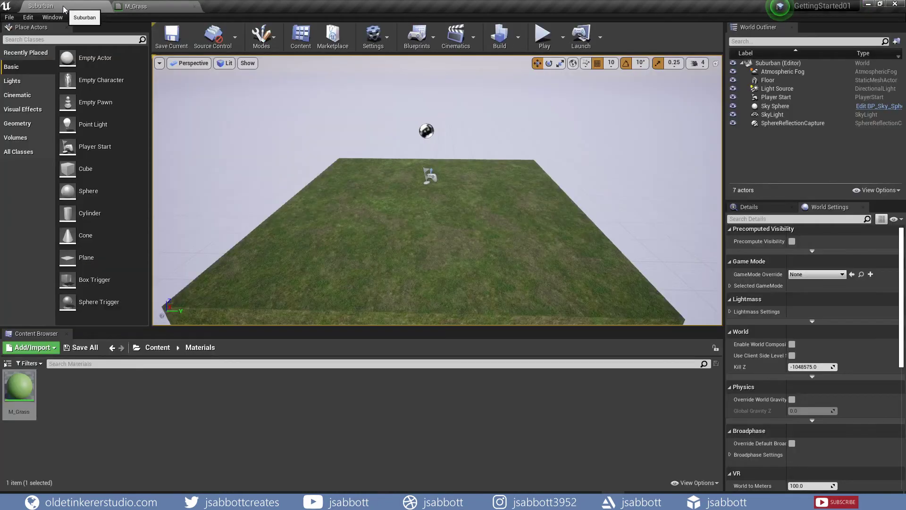
click(271, 288)
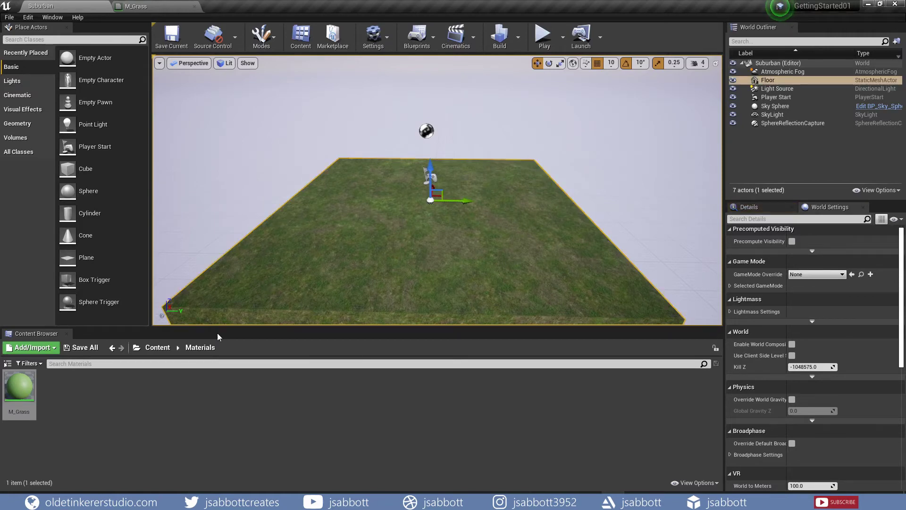
drag(19, 387, 290, 256)
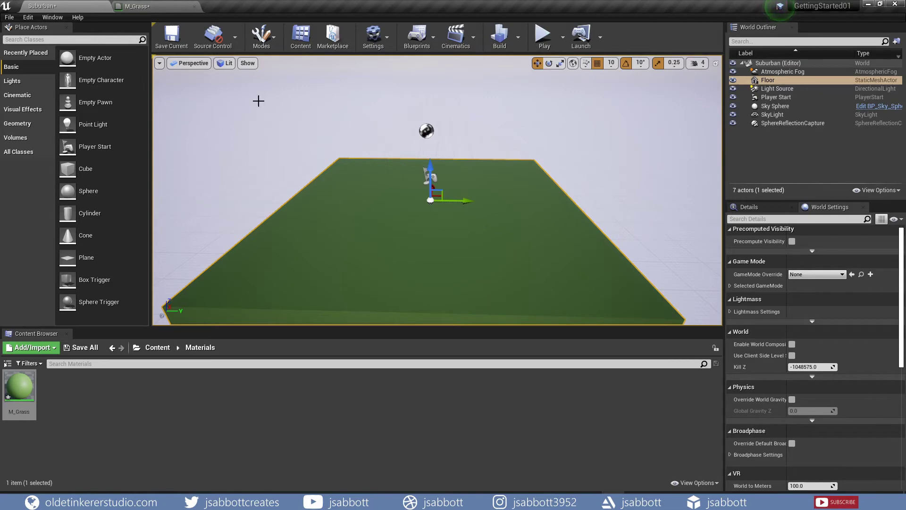
Step: Back in the M_Grass graph, add a Constant node below the color node and connect it to the Roughness input
click(154, 8)
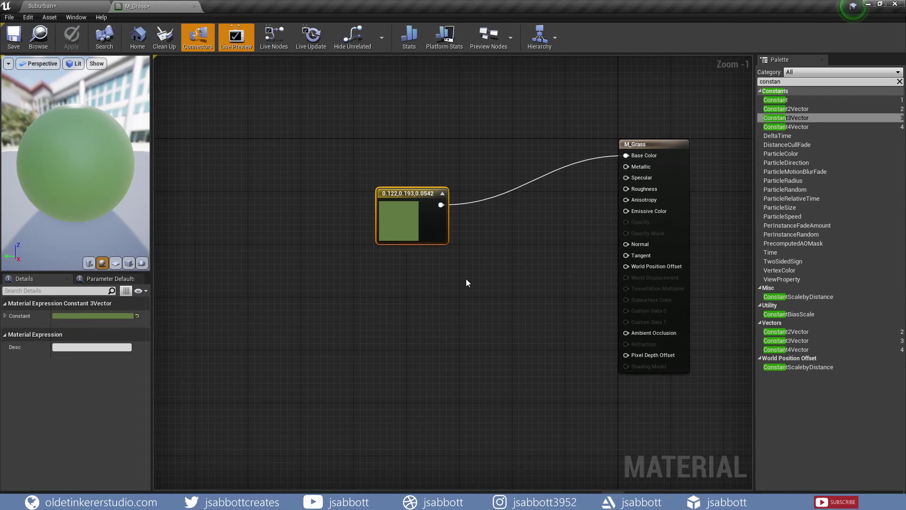
right_click(361, 335)
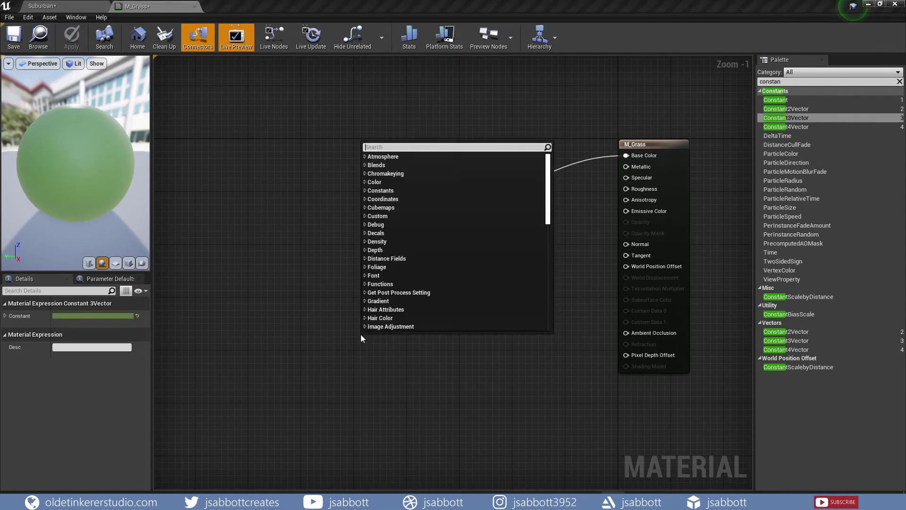
text(constant)
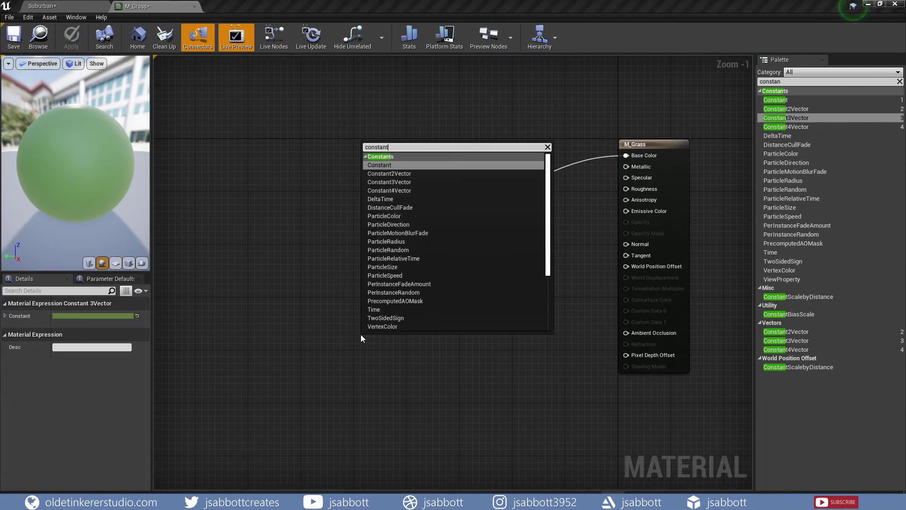
click(396, 165)
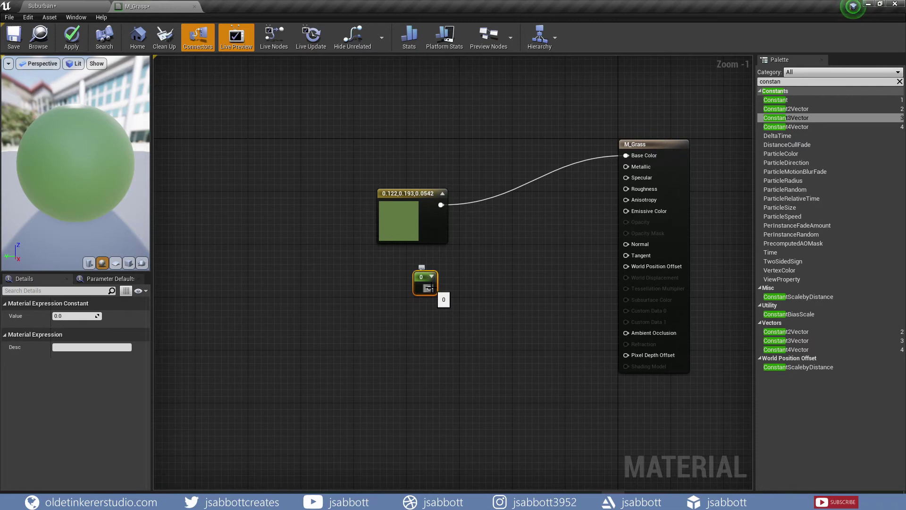
drag(431, 288, 624, 188)
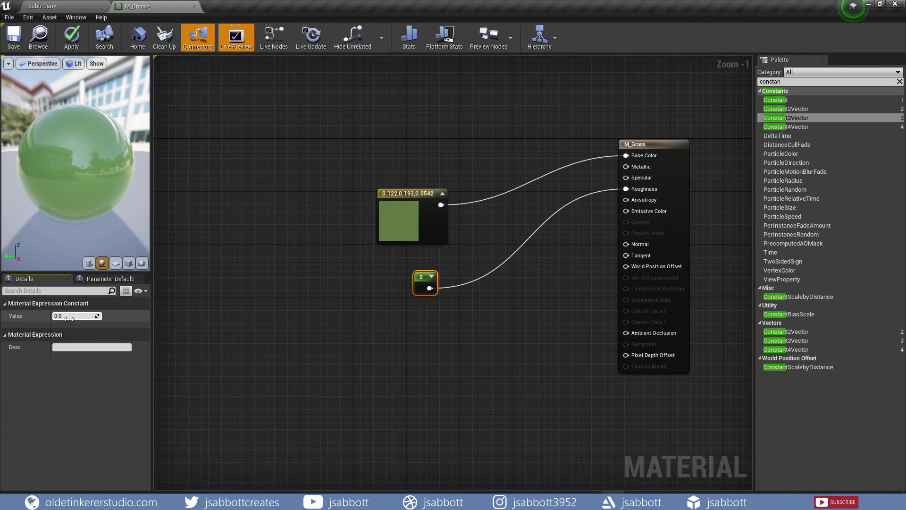
Step: Set the roughness constant's value to 0.8 and save both the M_Grass material and the Suburban level
click(69, 320)
text(0.8)
key(Return)
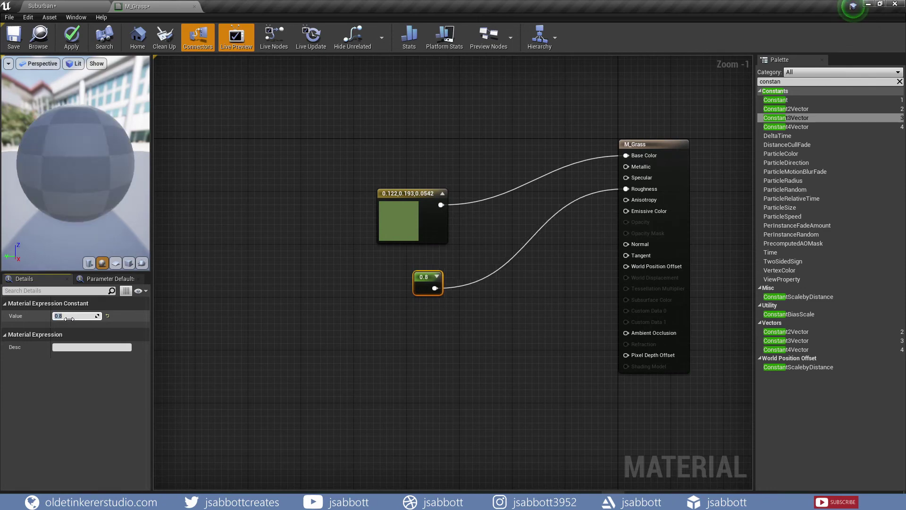
click(11, 39)
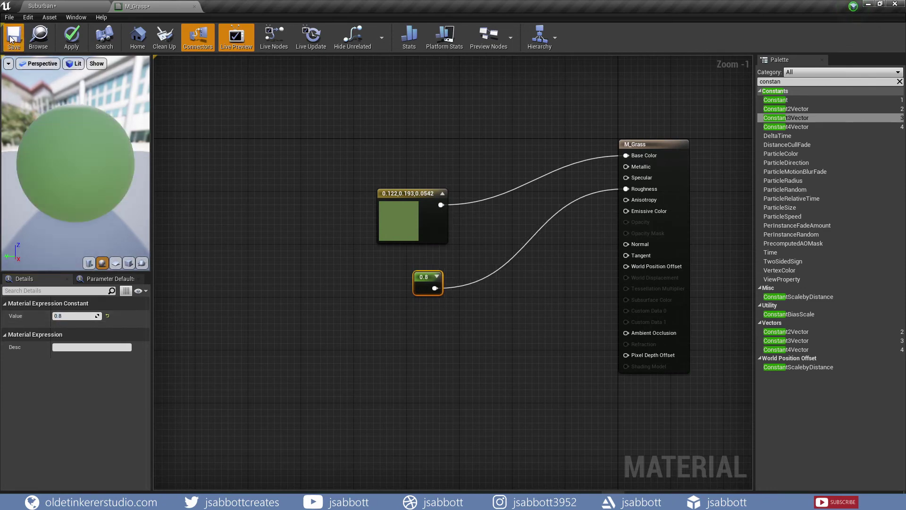
click(63, 5)
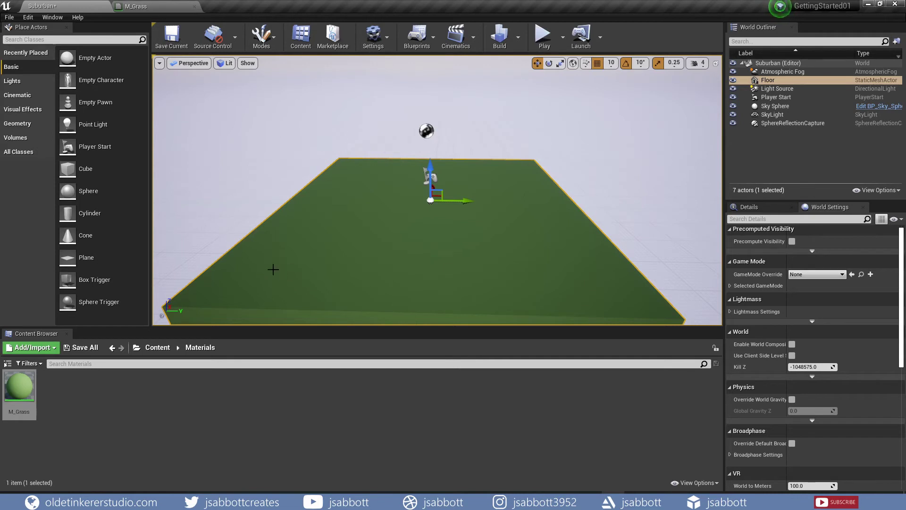
key(ctrl+s)
Step: In the M_Grass graph, disconnect the green color constant from Base Color and move the node farther left
click(148, 6)
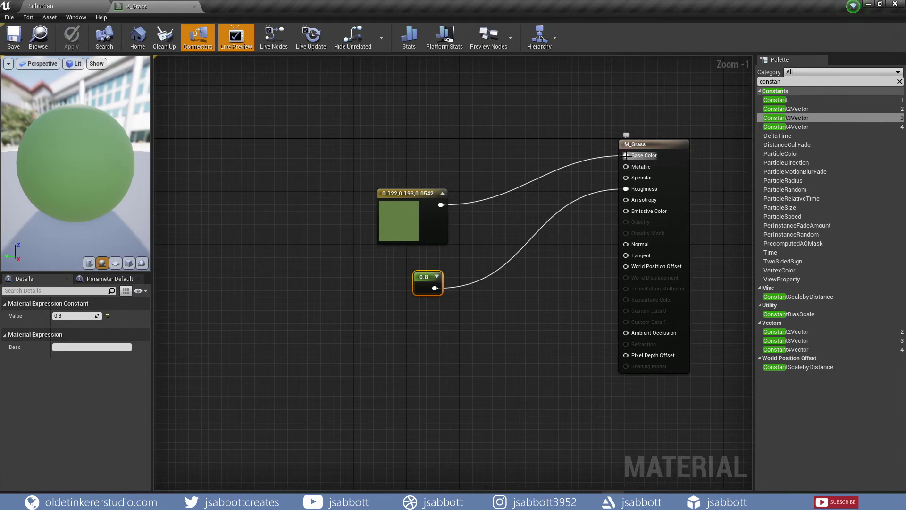
ctrl+drag(612, 157, 613, 159)
click(509, 158)
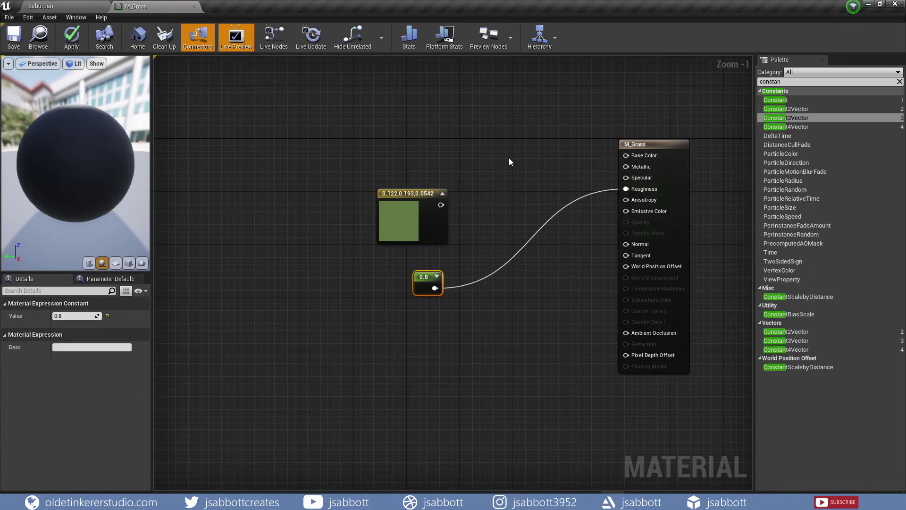
click(509, 158)
drag(411, 222, 288, 192)
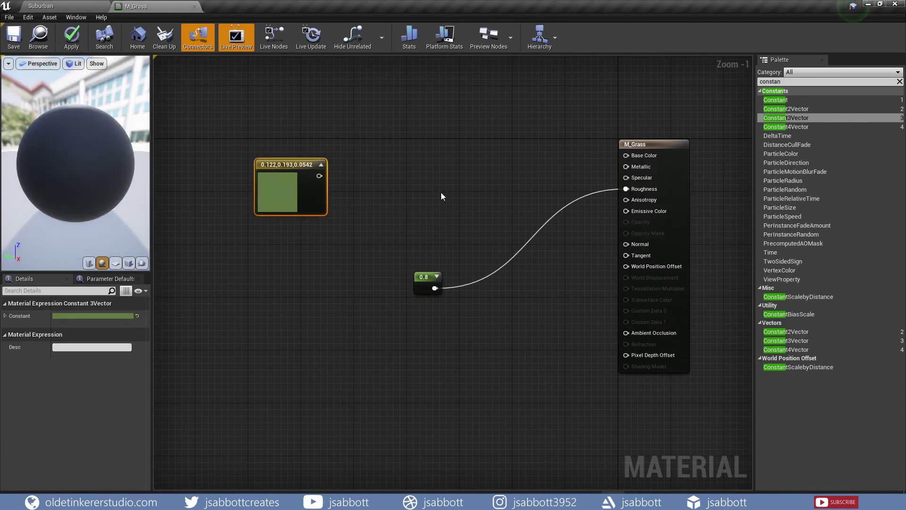
Step: Add a Texture Sample node beside the green color constant and connect its RGB output to M_Grass's Base Color
right_click(444, 140)
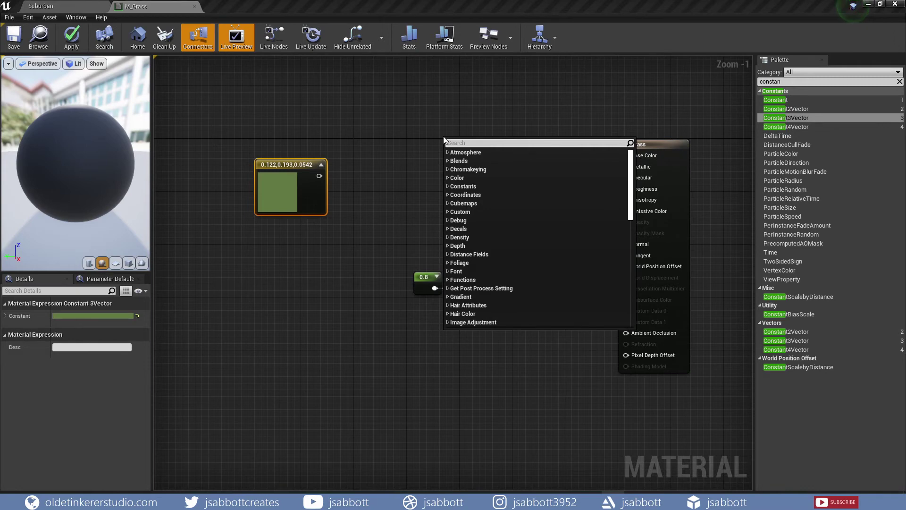
text(texture s)
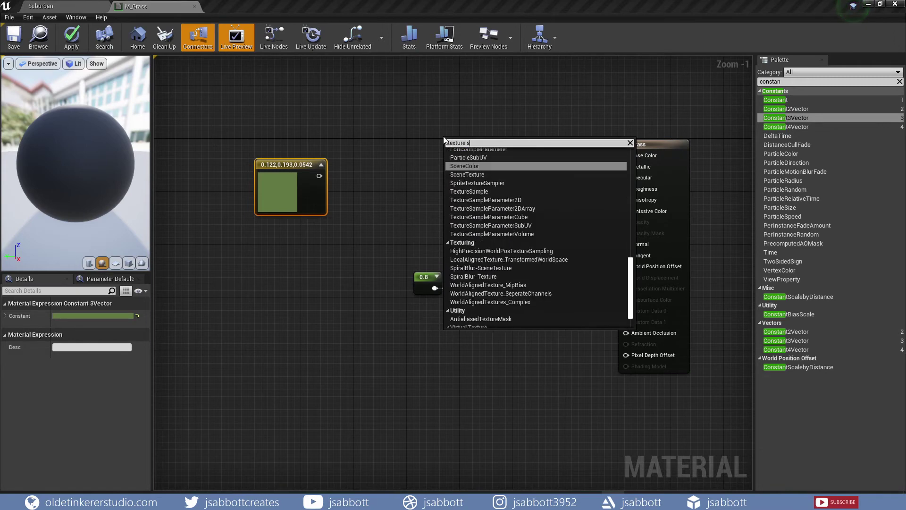
scroll(472, 260, up, 3)
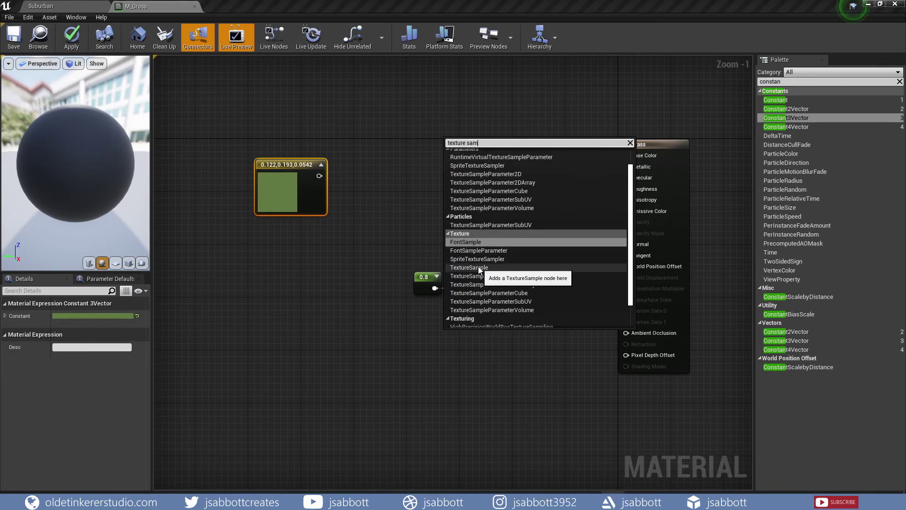
click(470, 259)
drag(487, 141, 441, 138)
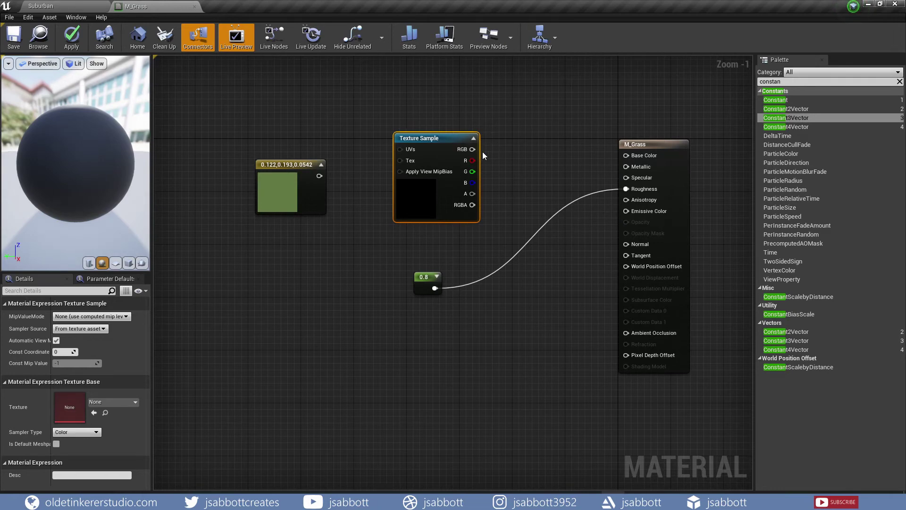
drag(473, 149, 476, 150)
drag(567, 153, 626, 156)
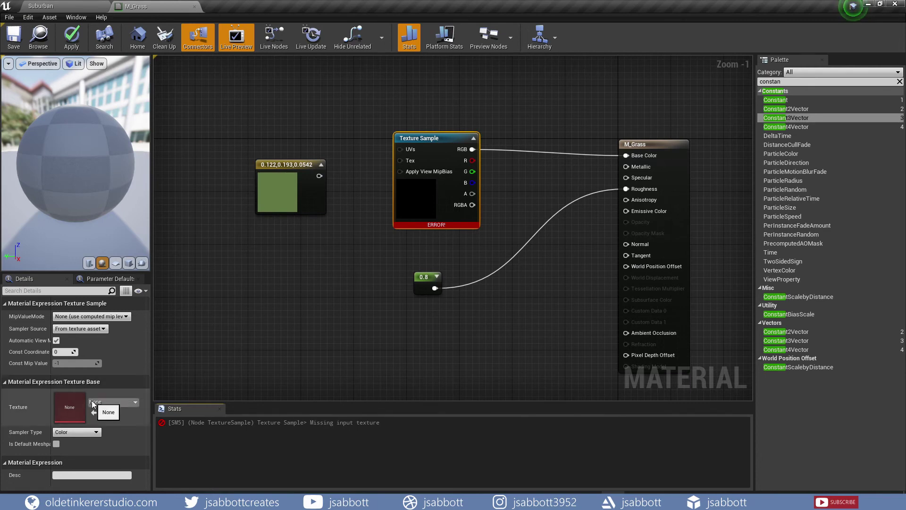
Step: Assign the Ground037_2K_Color texture to the Texture Sample and move the 0.8 constant closer to the M_Grass node
click(130, 401)
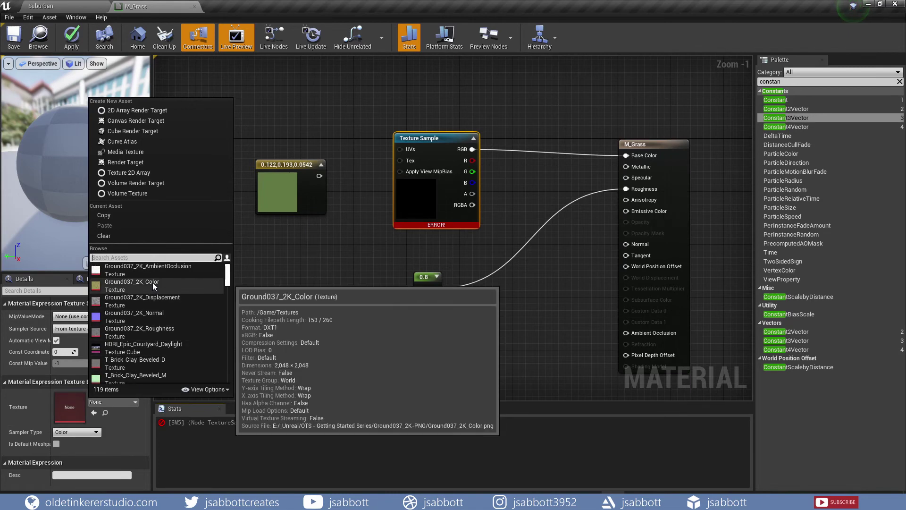
click(152, 283)
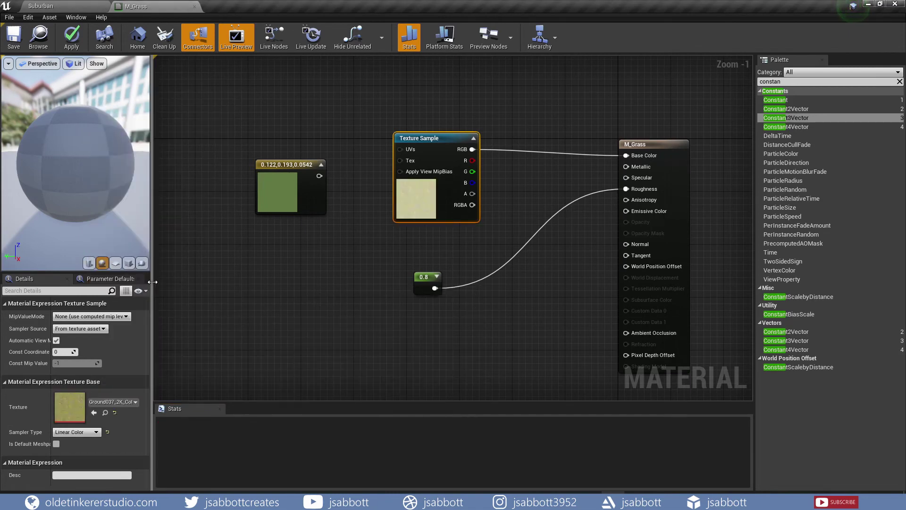
drag(424, 277, 543, 277)
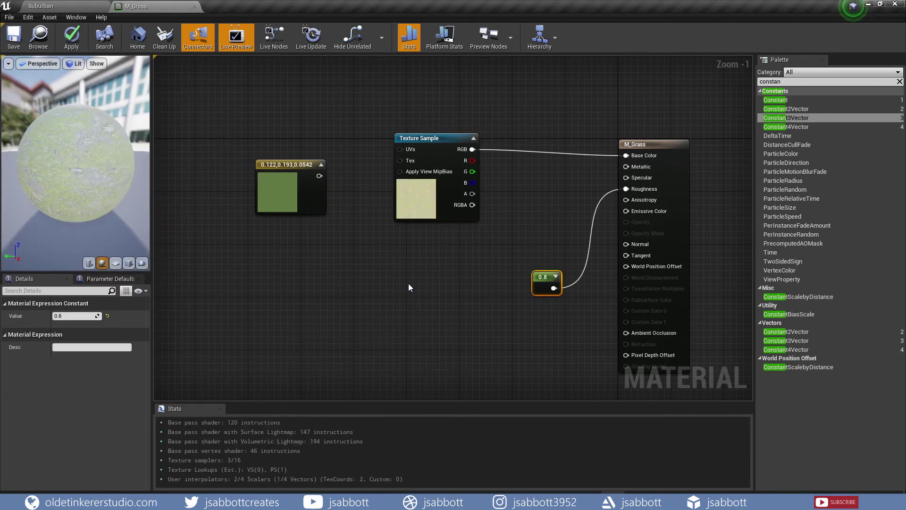
Step: Add a second Texture Sample below the first, move the 0.8 constant up, and connect the new node's RGB to Normal
click(395, 311)
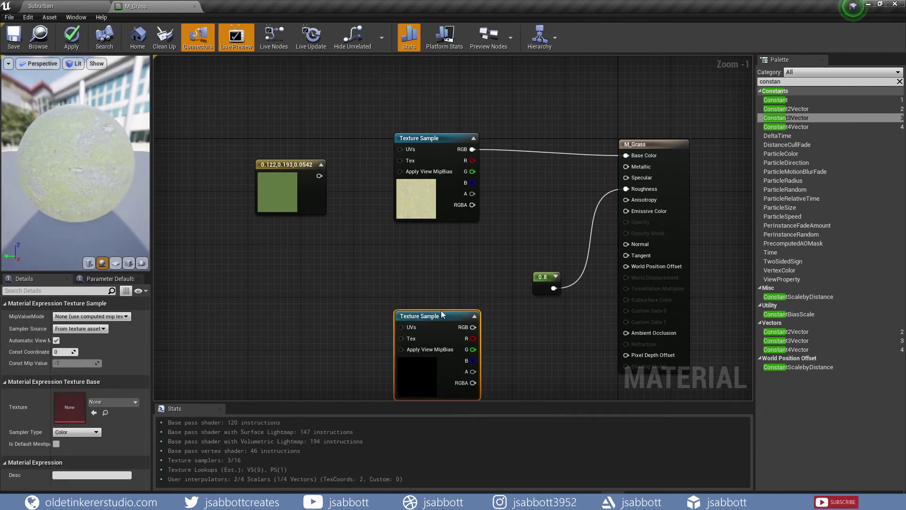
drag(442, 313, 451, 262)
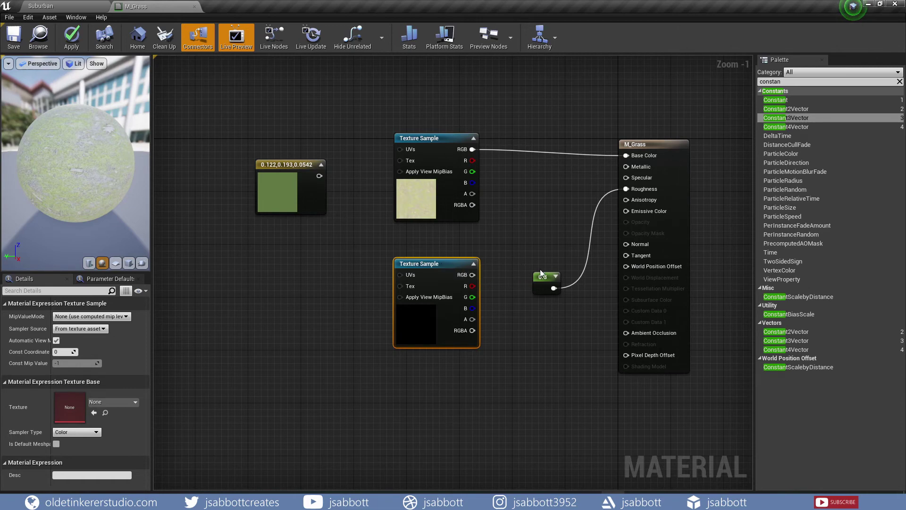
drag(546, 275, 542, 222)
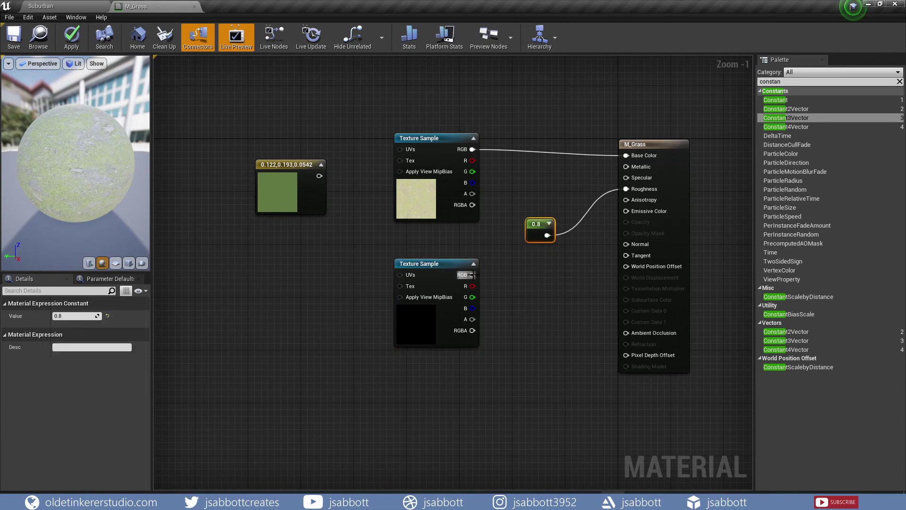
drag(472, 274, 626, 244)
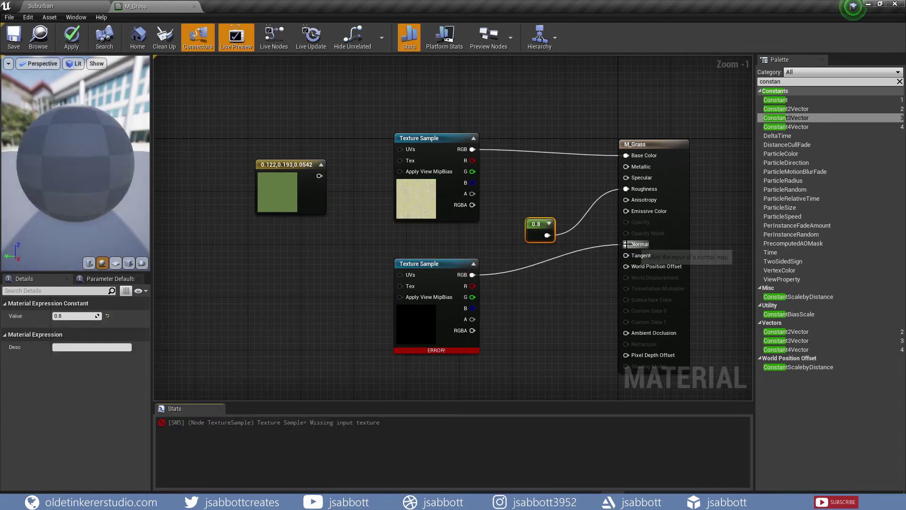
Step: Assign Ground037_2K_Normal to the lower Texture Sample and move the unused green color constant farther up and away from the texture nodes
click(439, 267)
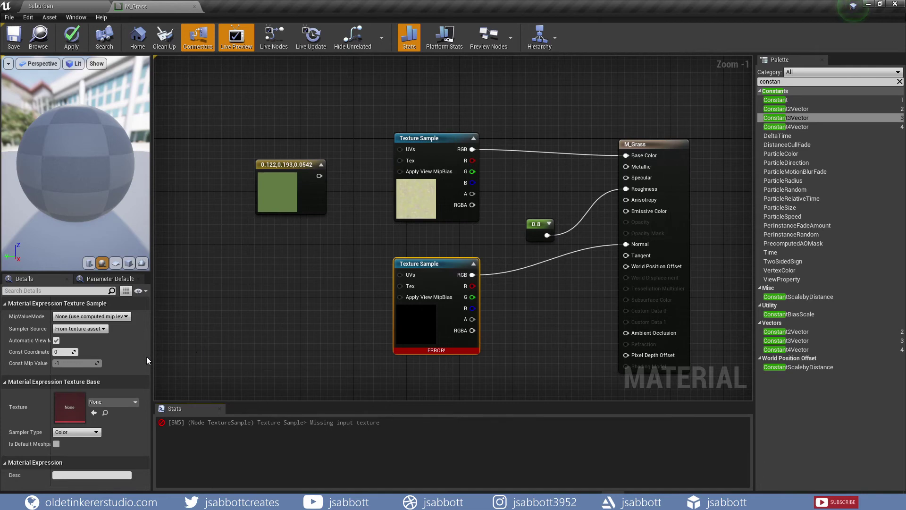
click(135, 402)
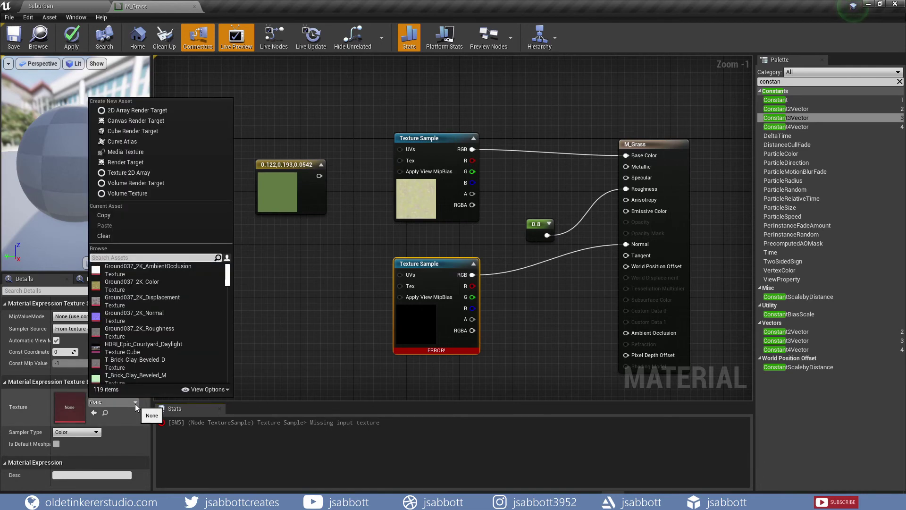
click(139, 317)
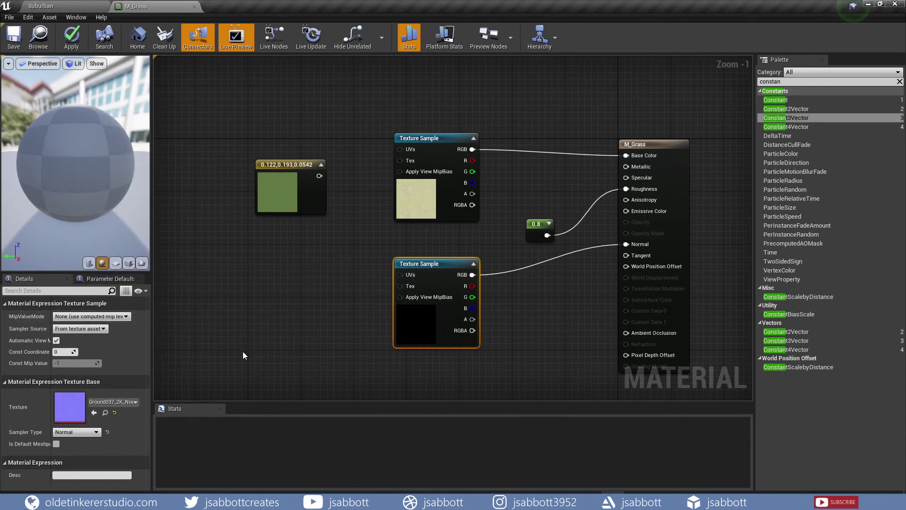
click(220, 408)
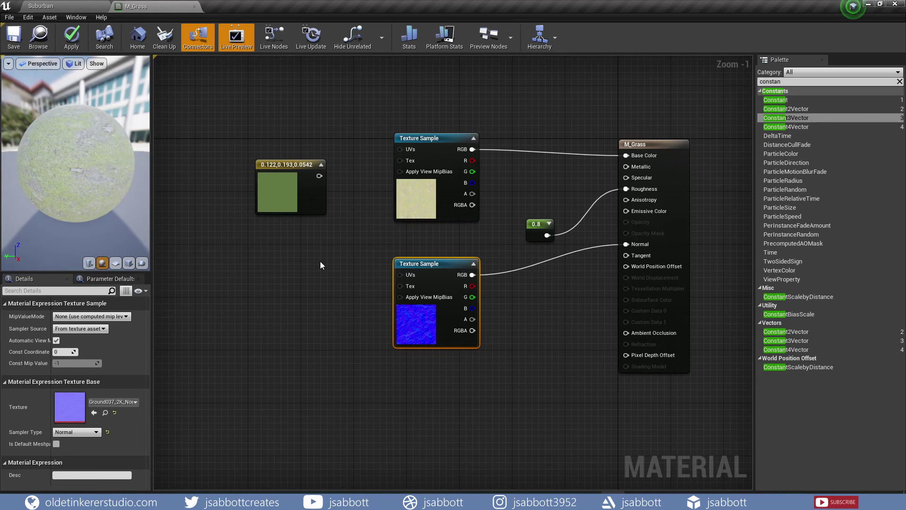
drag(289, 168, 203, 90)
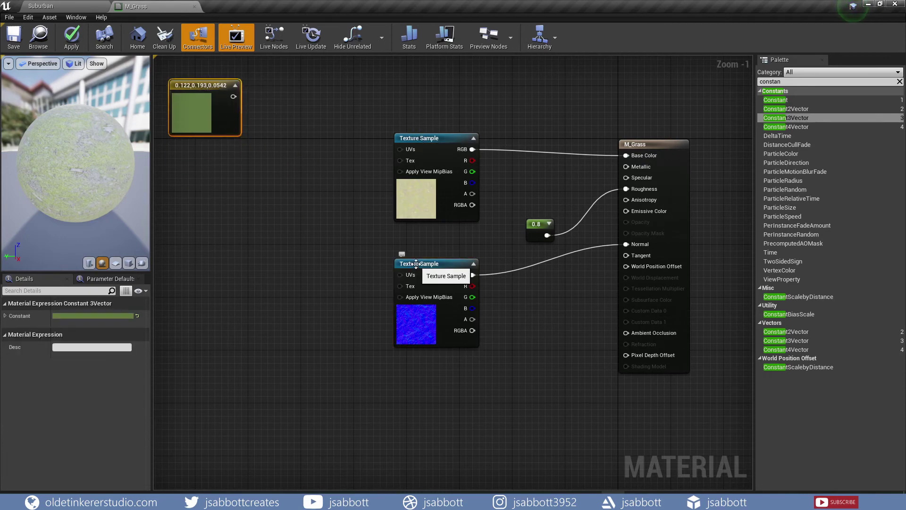
Step: Wrap the normal map's Texture Sample in a comment box titled "grass-normal"
click(416, 264)
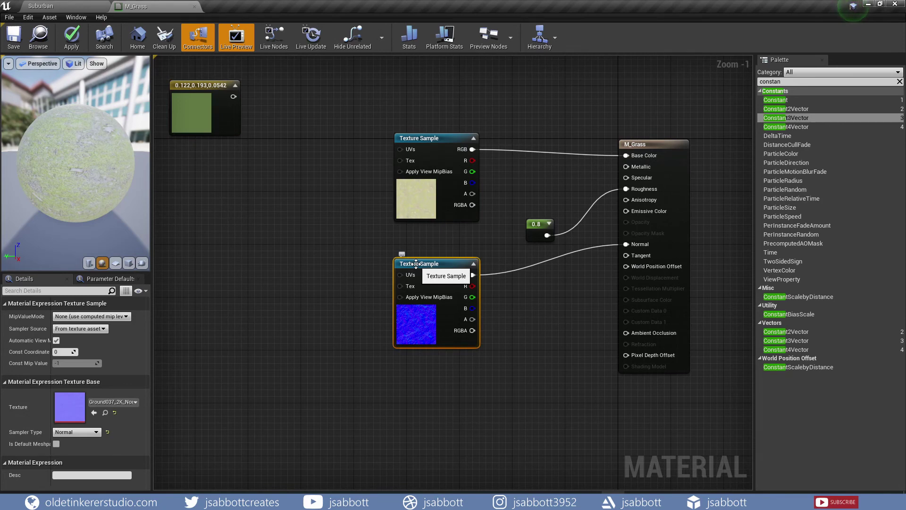
key(c)
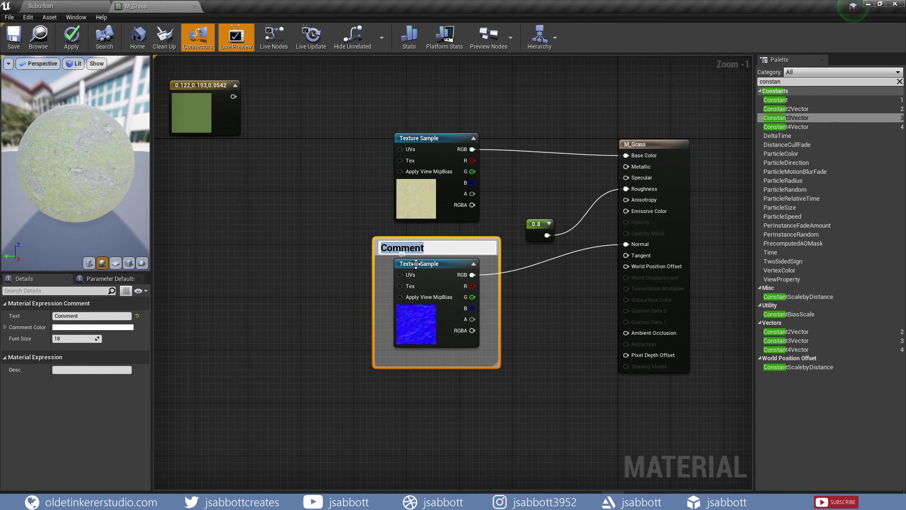
text(gras-n)
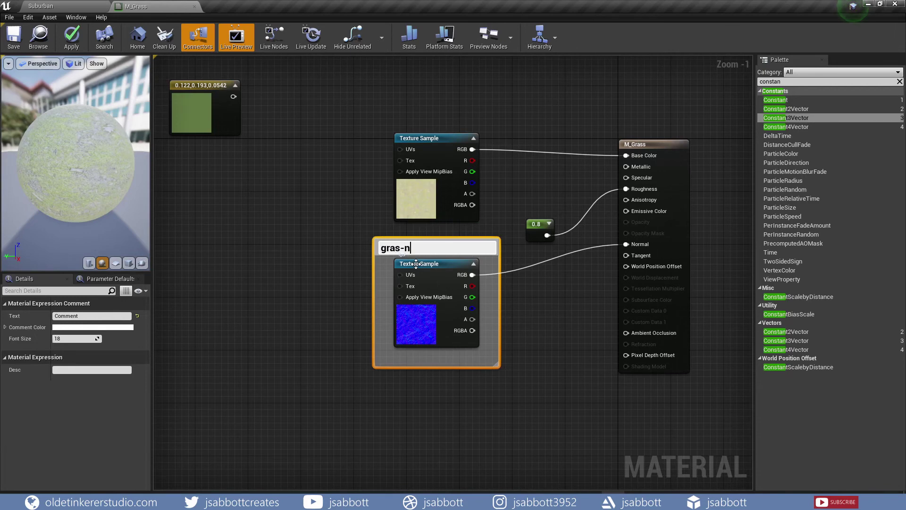
key(BackSpace)
key(BackSpace)
text(s-normal)
key(Return)
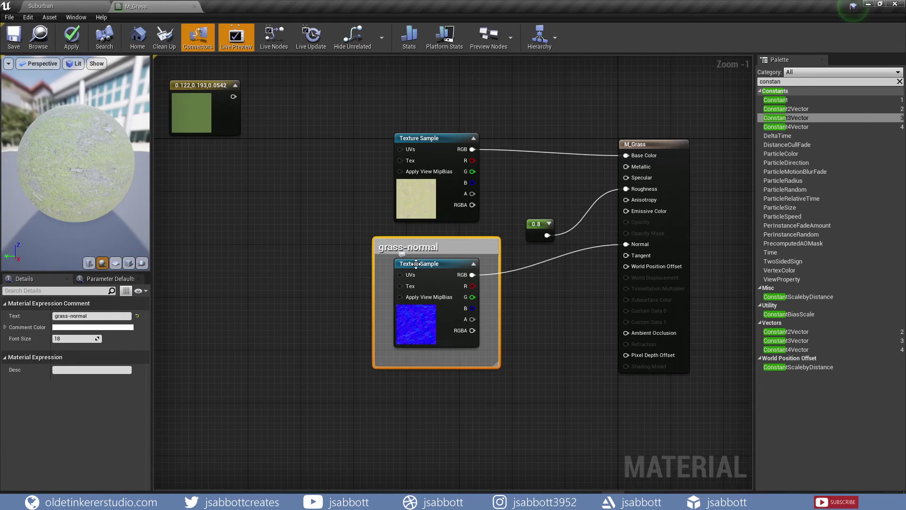
Step: Group the color Texture Sample and the 0.8 constant in a comment titled "grass-albedo/roughness" and move it up clear of the grass-normal comment
click(440, 138)
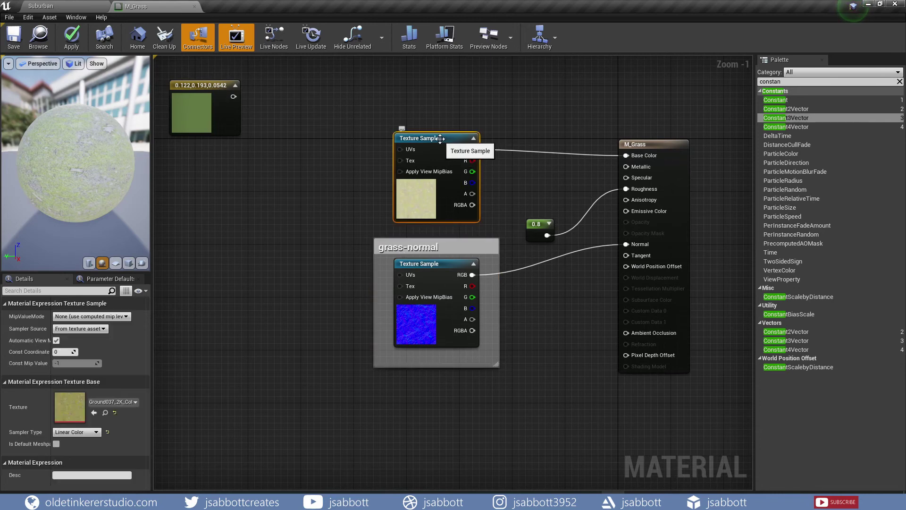
ctrl+click(535, 223)
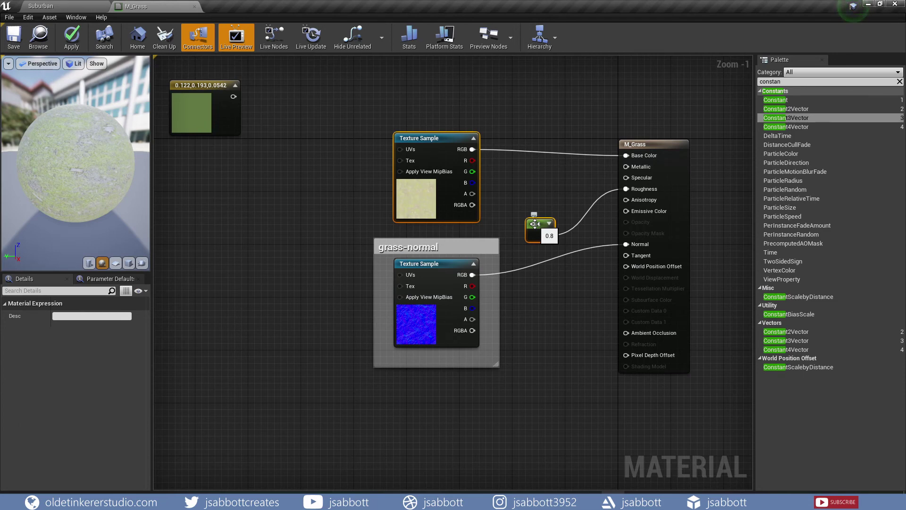
key(c)
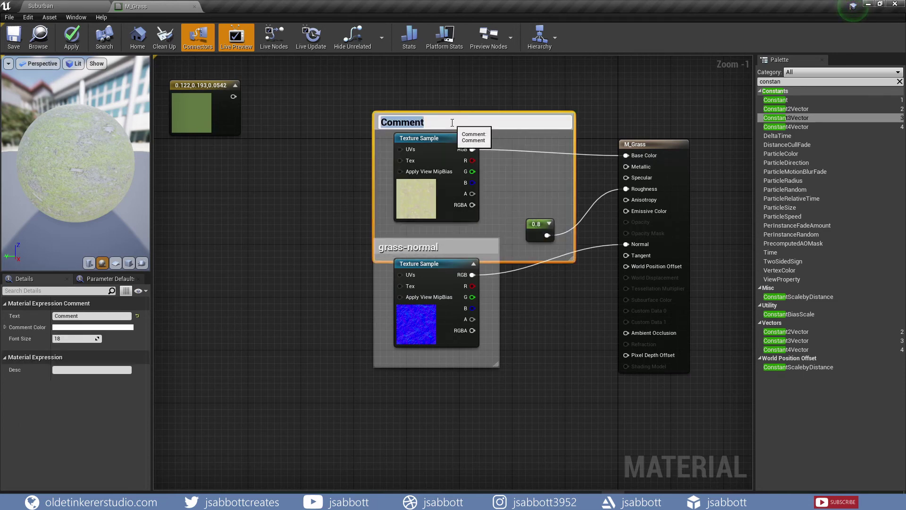
text(grass)
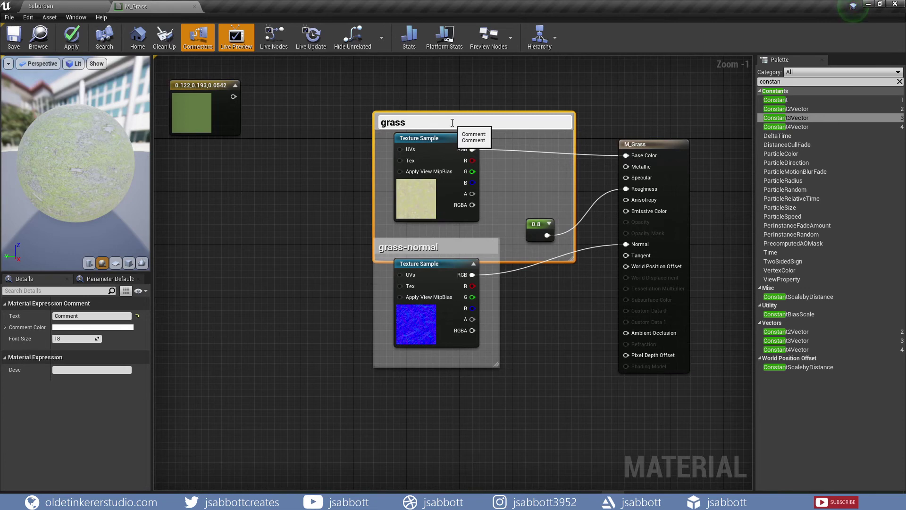
text(-albedo/roughness)
key(Return)
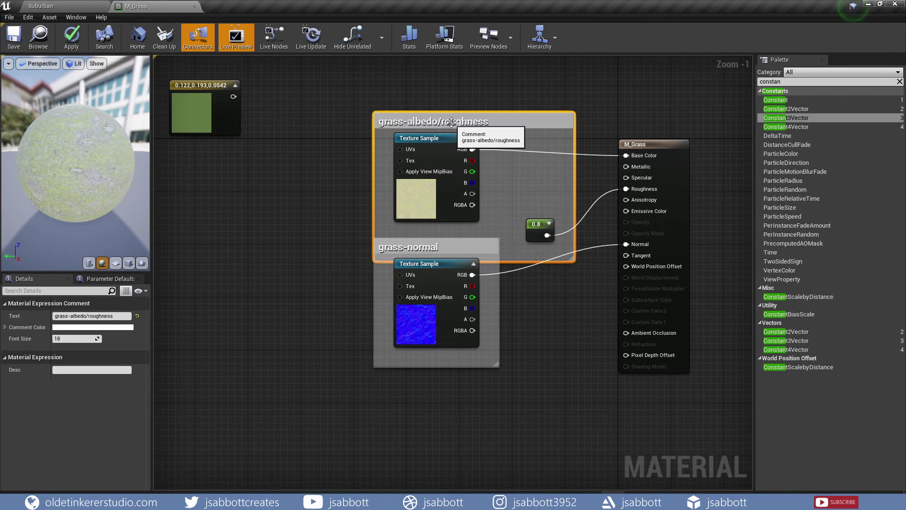
drag(452, 122, 432, 98)
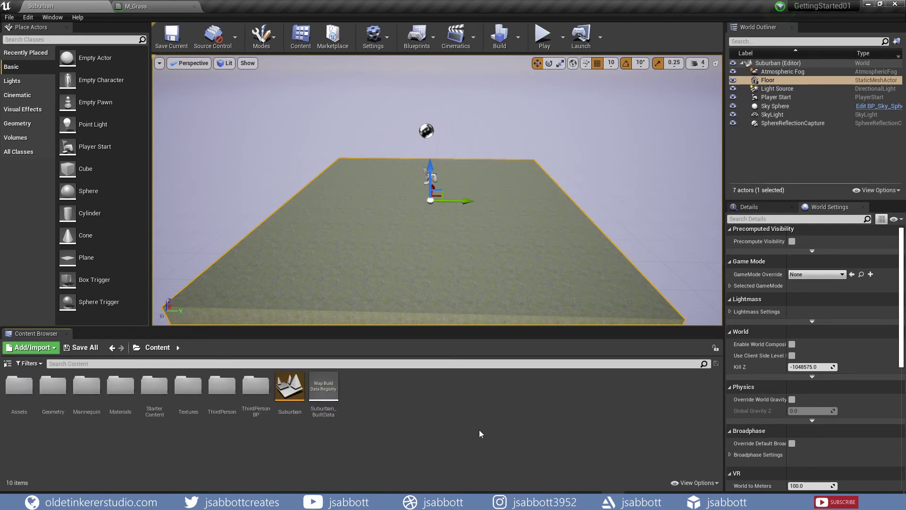
Step: Back in the Suburban level, create a folder named Audio in the Content folder and open it
right_click(420, 409)
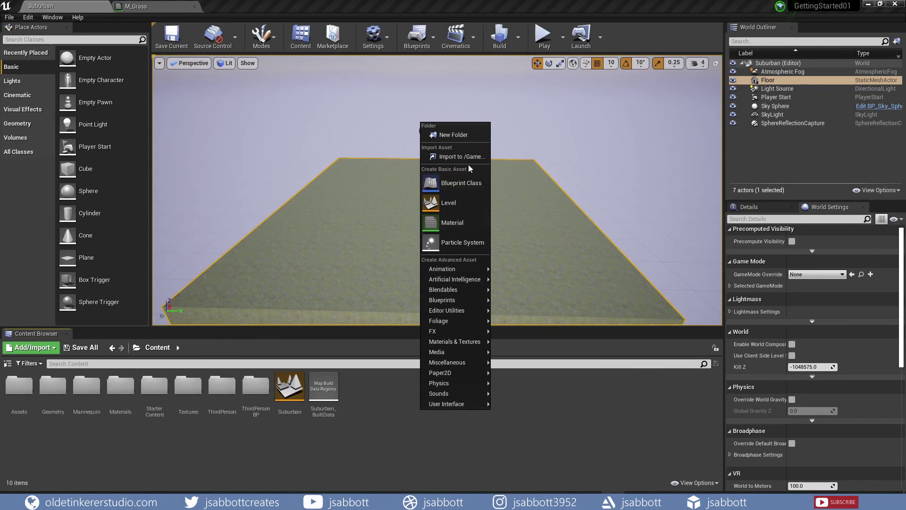
click(465, 136)
text(Audio)
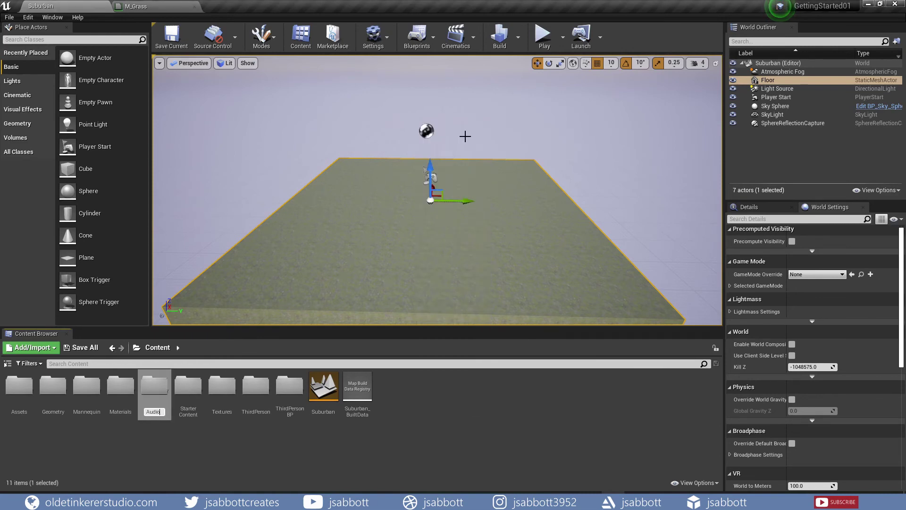
key(Return)
key(Return)
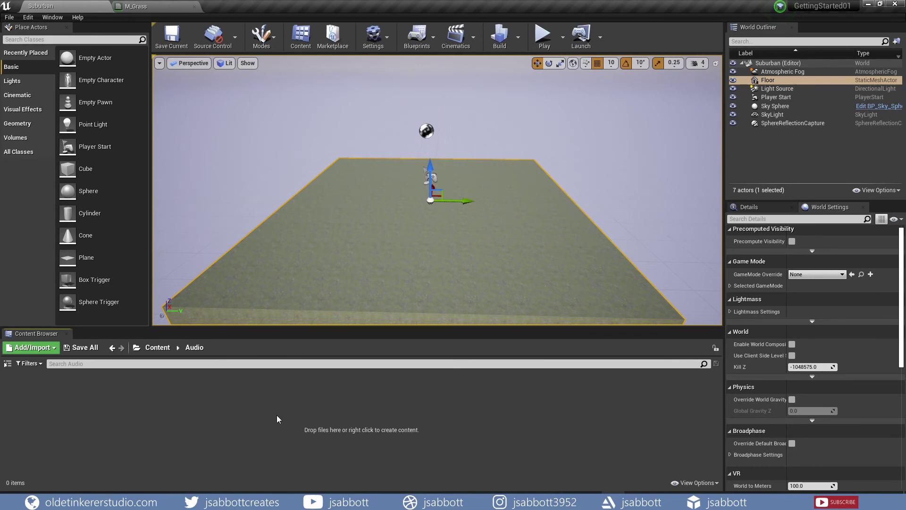
Step: Import the my_street sound file into the Audio folder and save the new asset
right_click(277, 415)
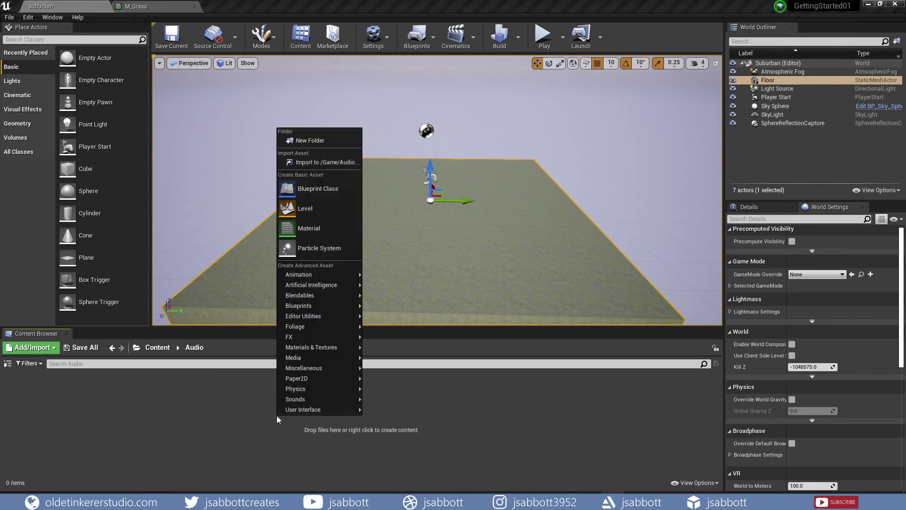
click(329, 162)
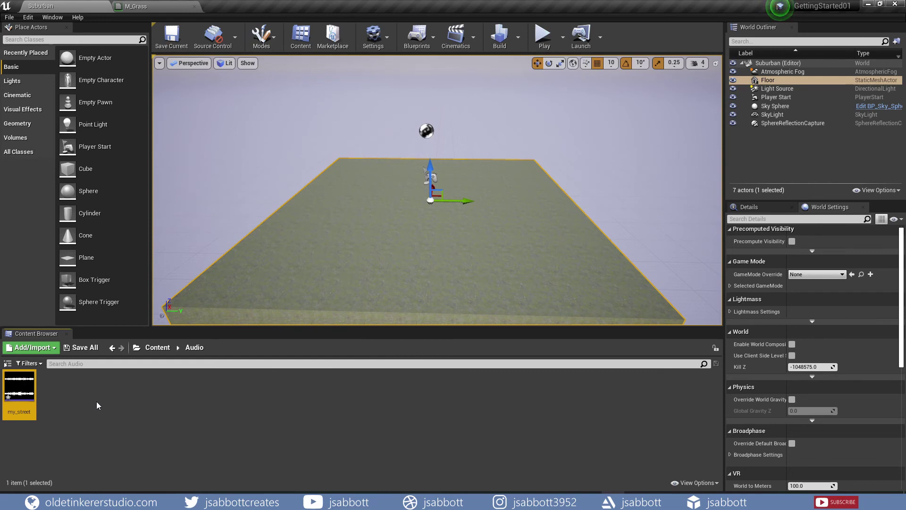
click(82, 347)
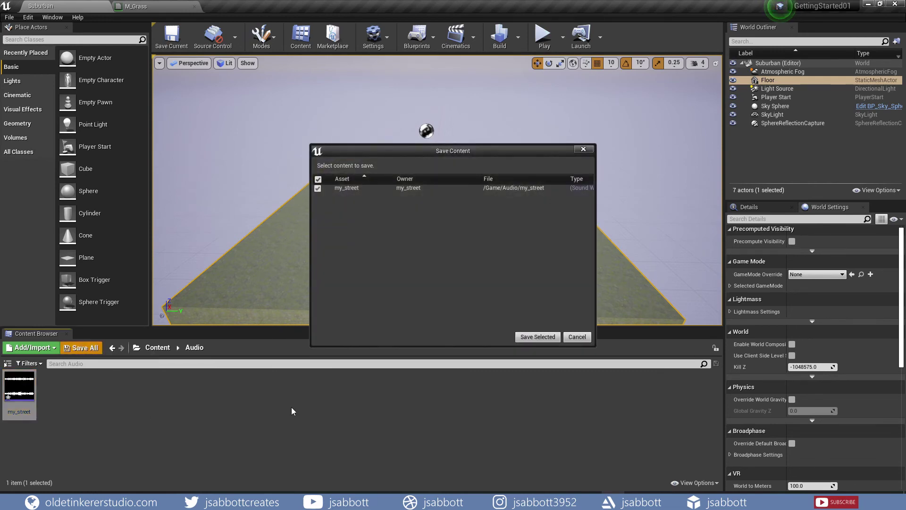
click(538, 337)
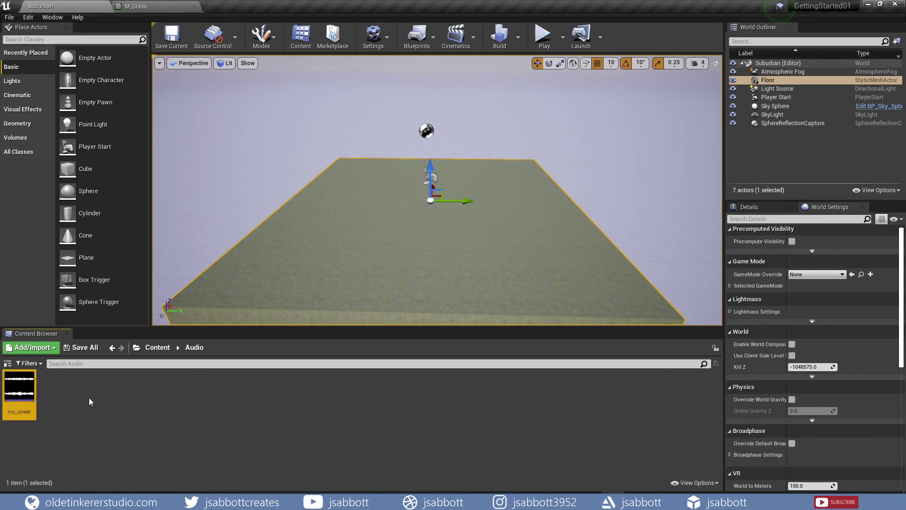
Step: Play the my_street sound wave to preview it
click(18, 388)
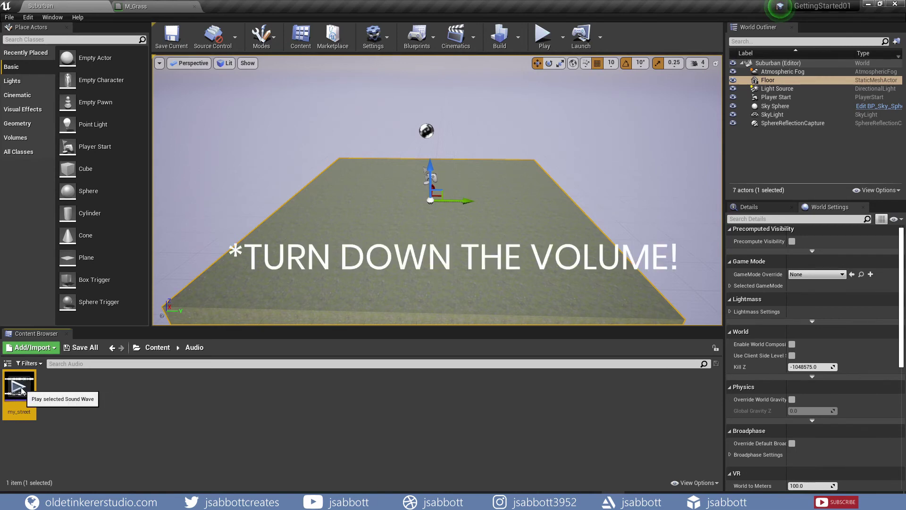
Step: Stop the my_street preview and create a sound cue from the sound wave, accepting the suggested name
click(21, 390)
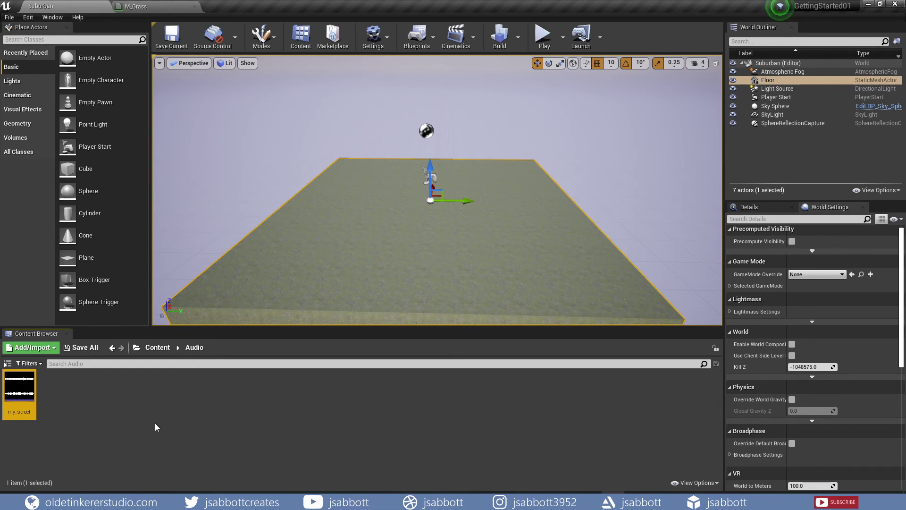
right_click(30, 384)
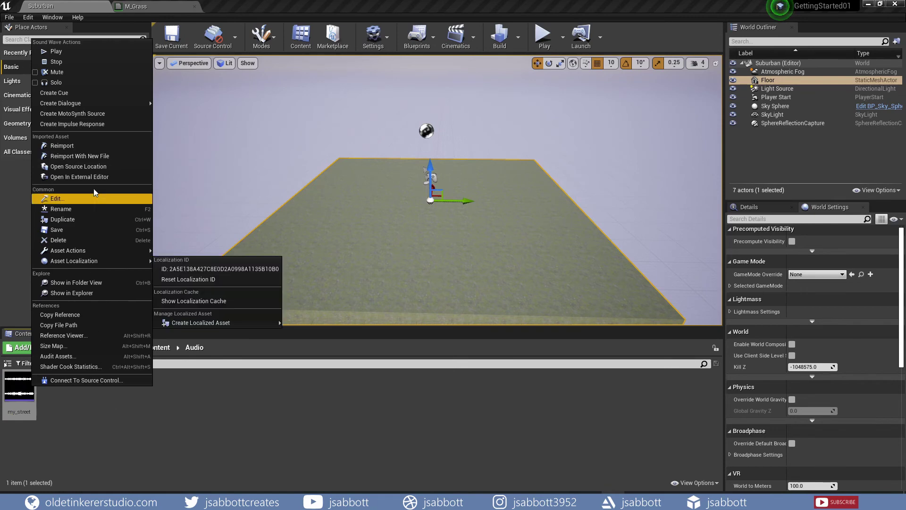
click(83, 95)
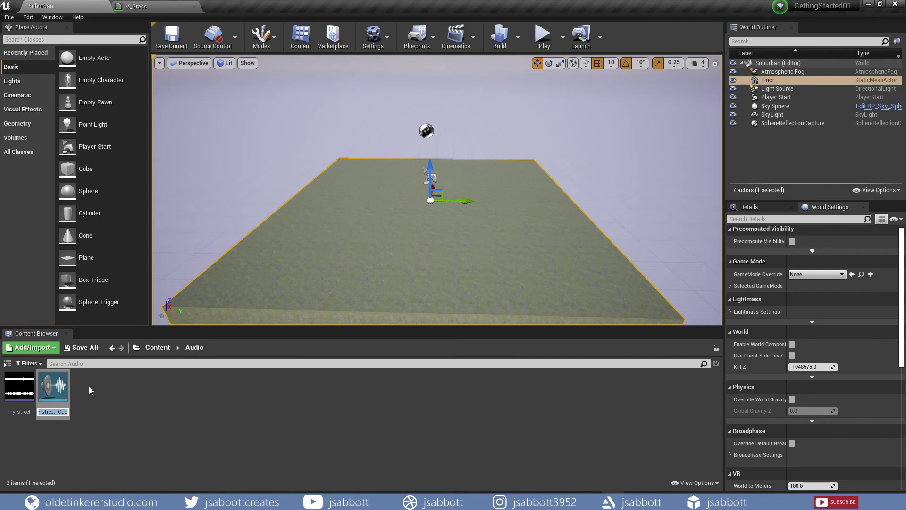
key(Return)
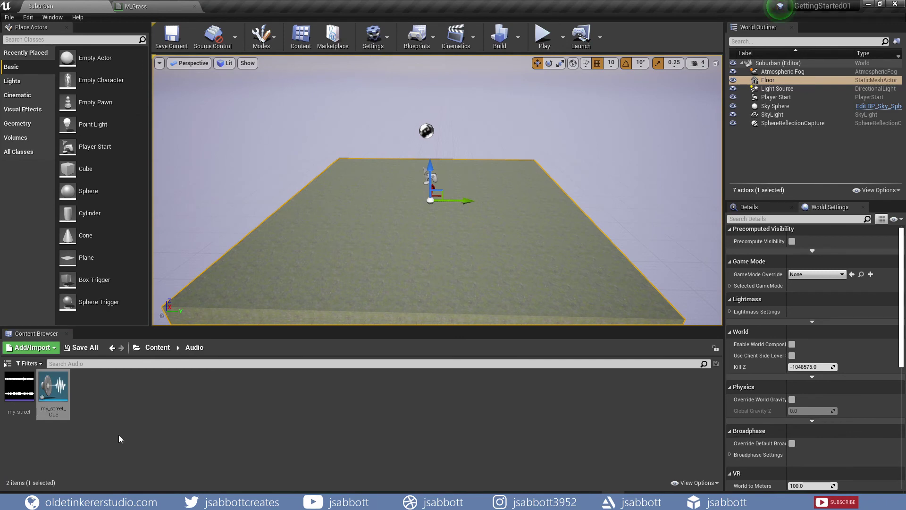
Step: Open the my_street_Cue sound cue and set its Volume Multiplier to 0.5
double_click(61, 415)
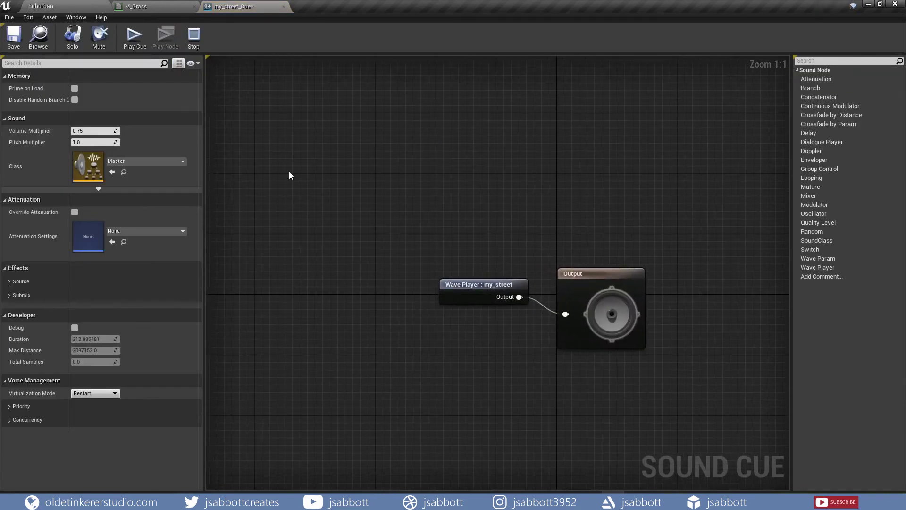
click(97, 131)
text(0.5)
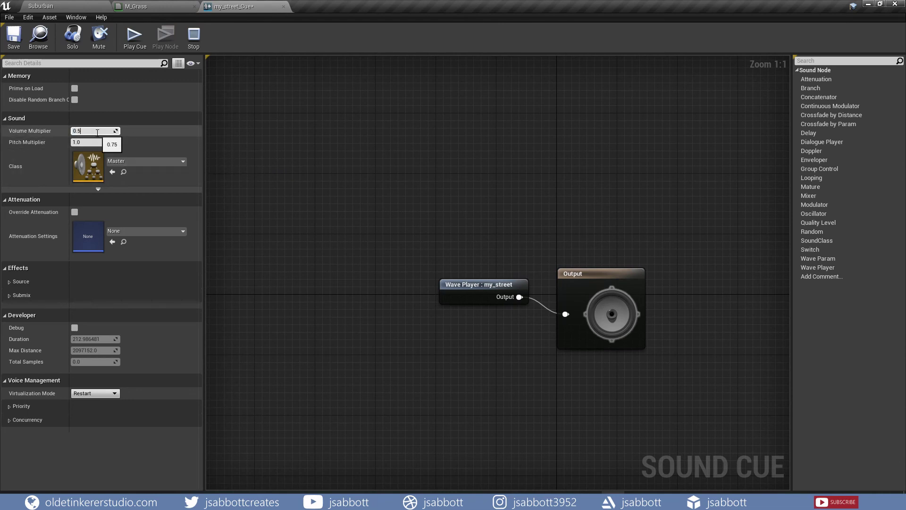
key(Return)
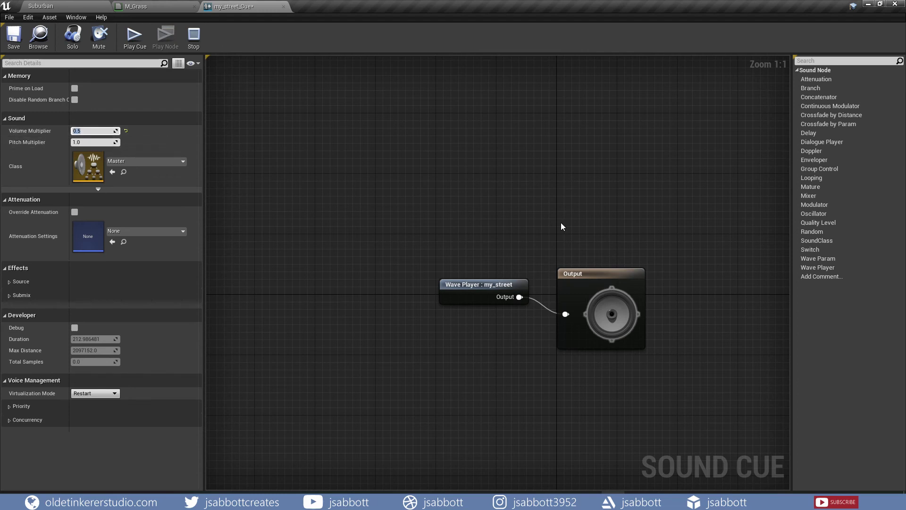
Step: Enable Looping on the my_street Wave Player node and save the sound cue
click(490, 285)
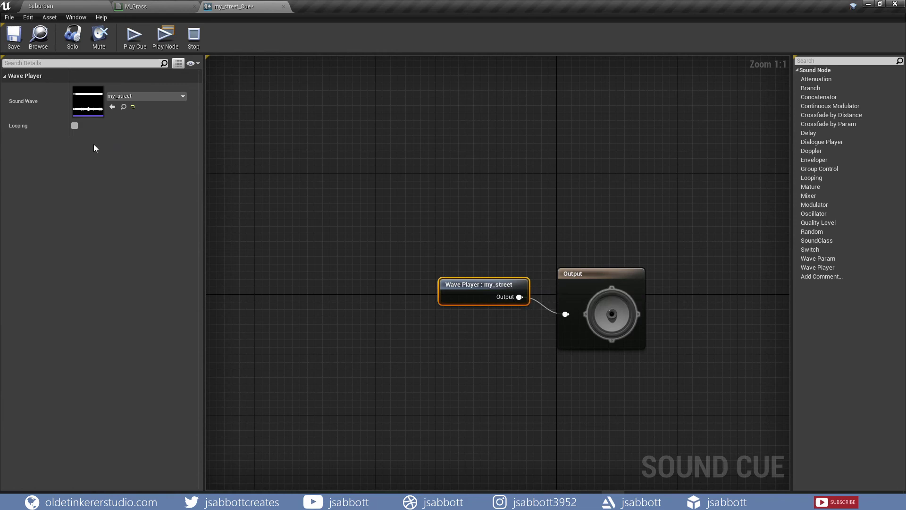
click(75, 126)
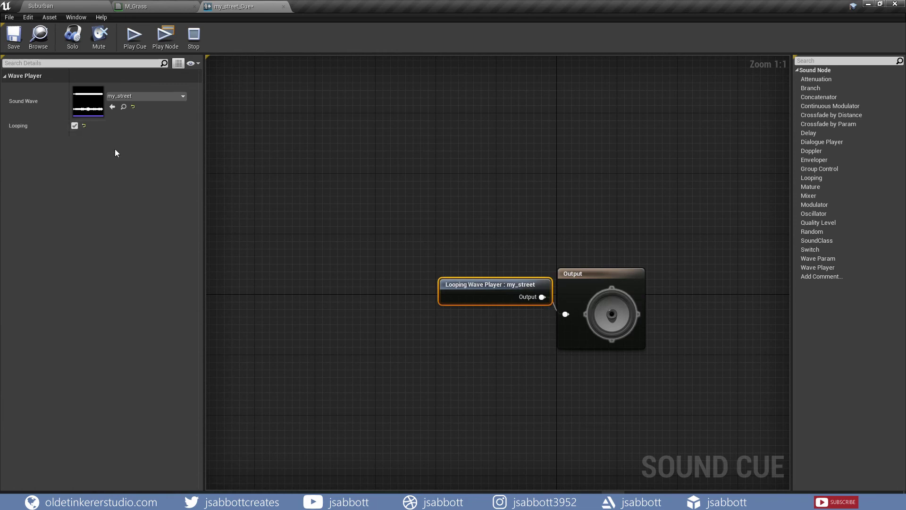
click(15, 38)
Step: Place my_street_Cue in the Suburban level beside the floor and play-test the level to hear the street audio
click(80, 7)
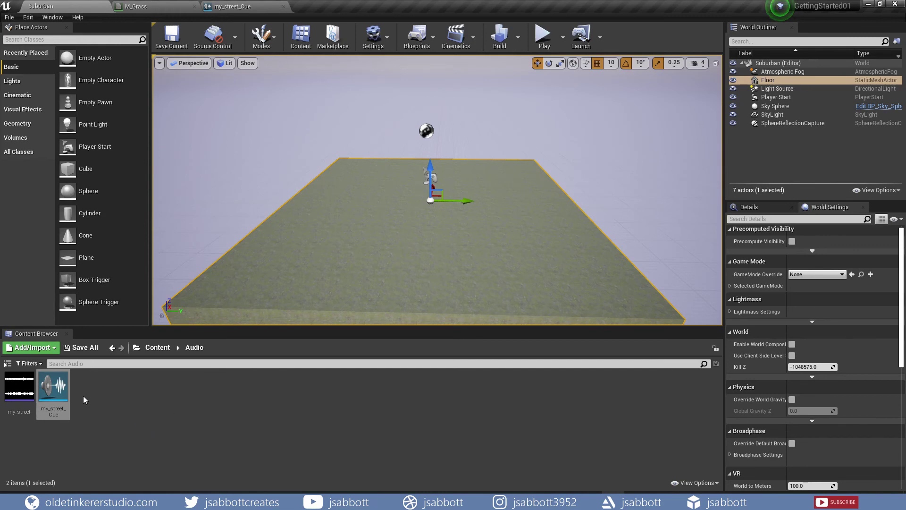
mouse_move(57, 401)
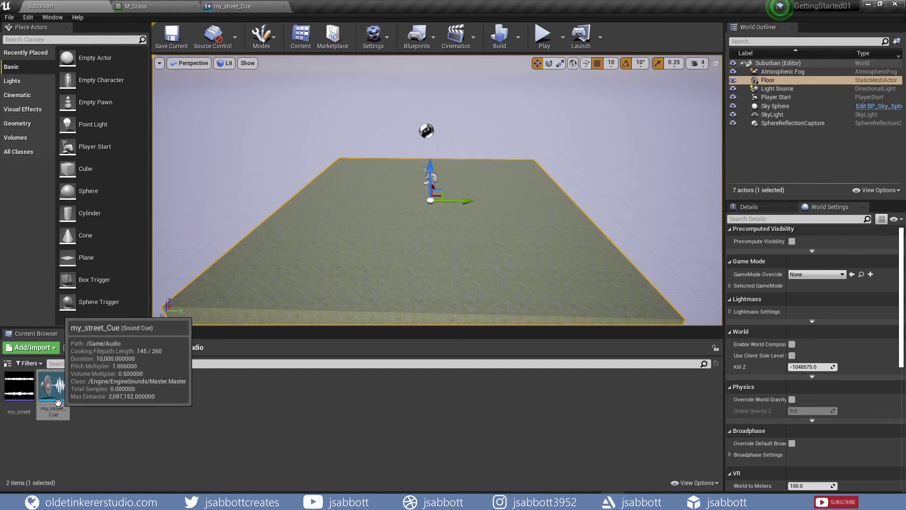
drag(57, 403, 221, 181)
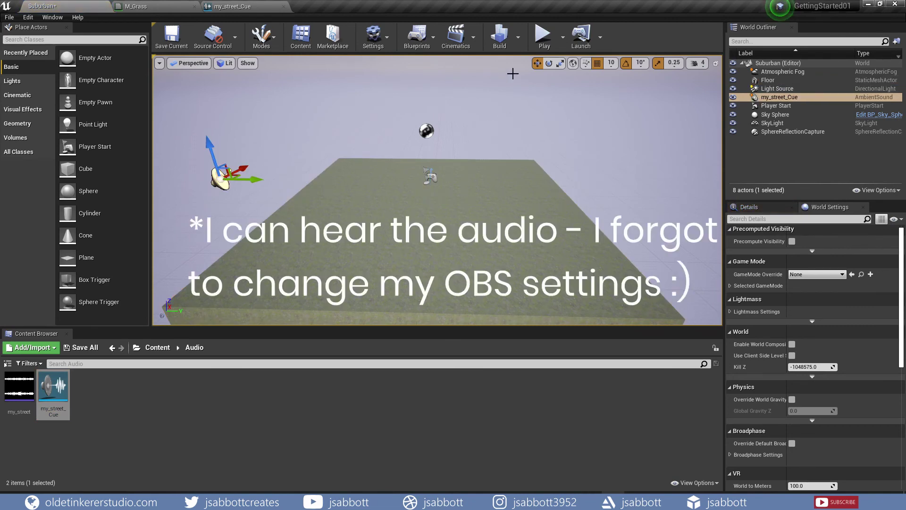
click(543, 36)
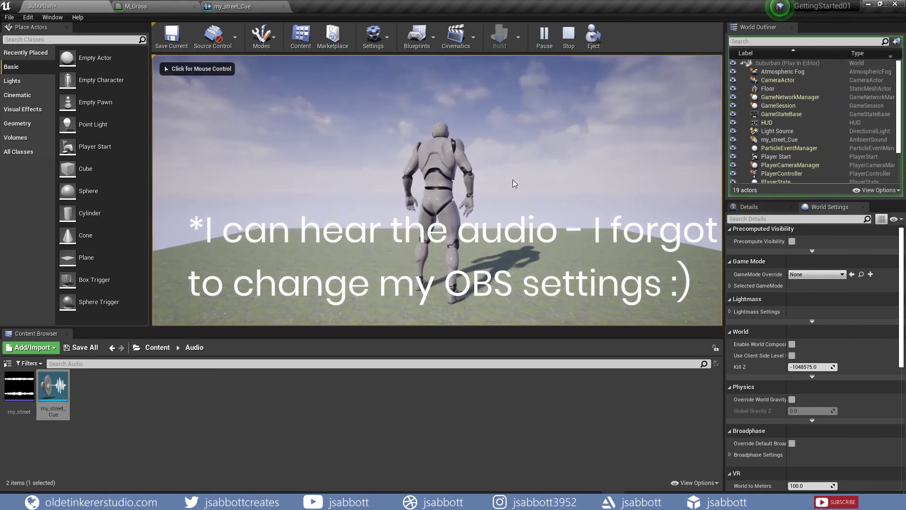
key(Escape)
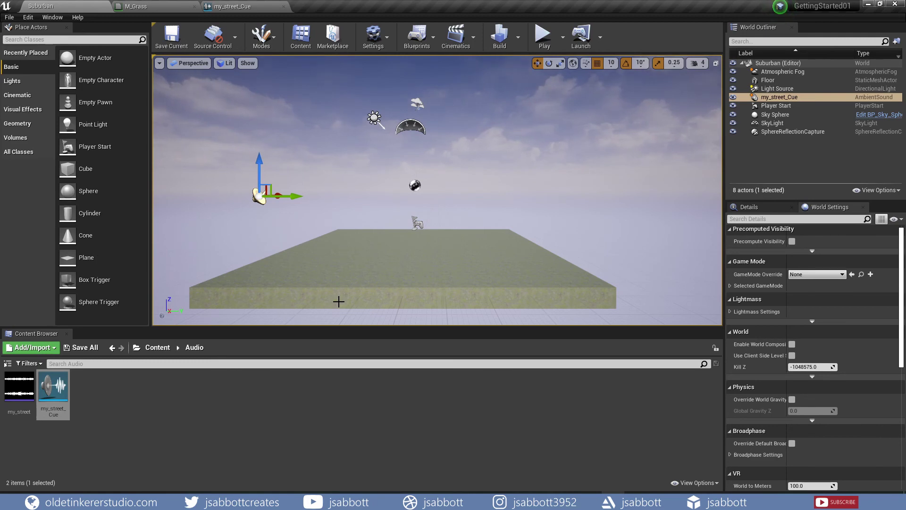
Step: Return to the Content folder and place a Spot Light actor in the level next to the floor's near edge
click(161, 348)
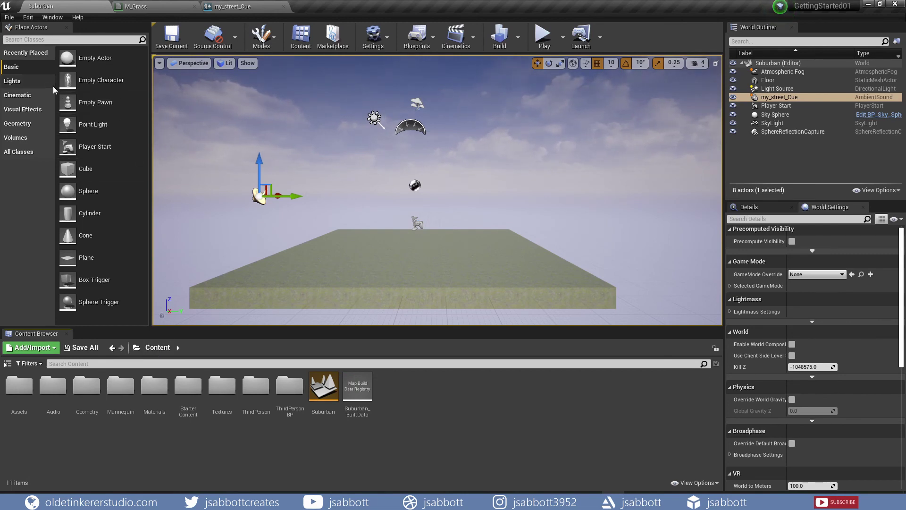
click(18, 82)
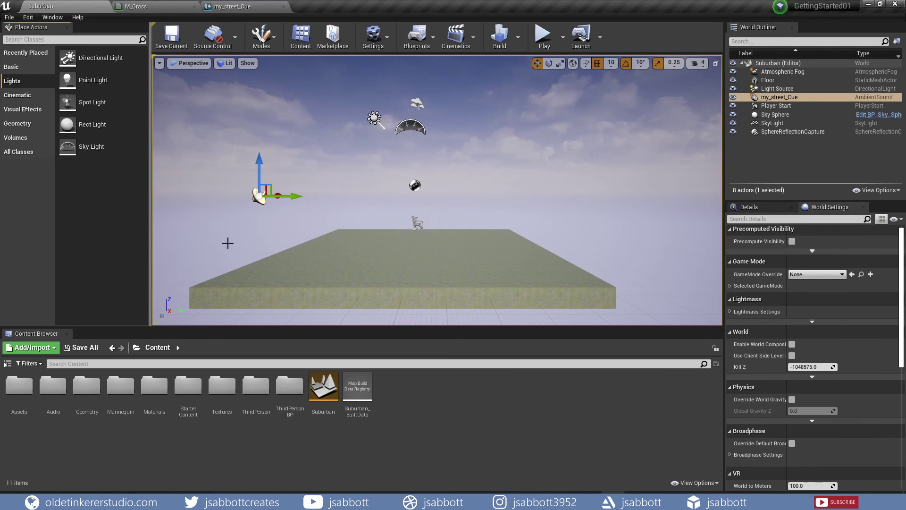
right_click(210, 234)
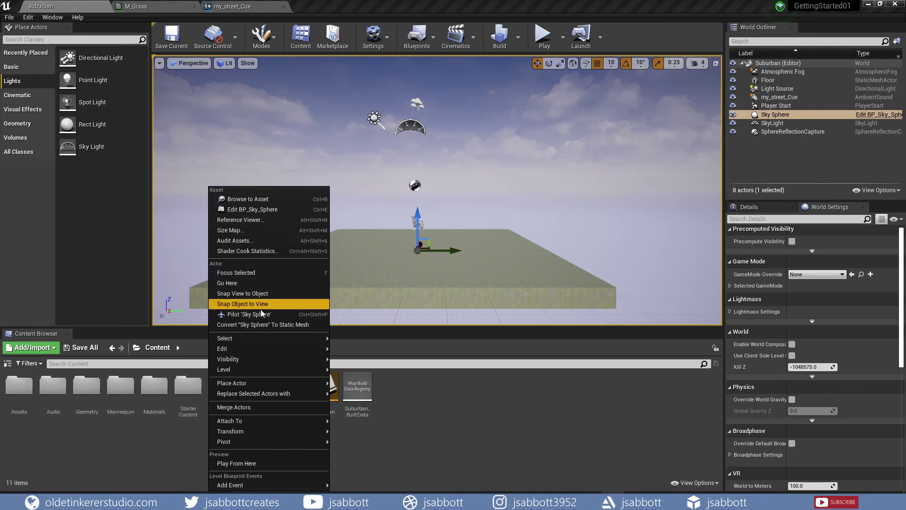
mouse_move(258, 386)
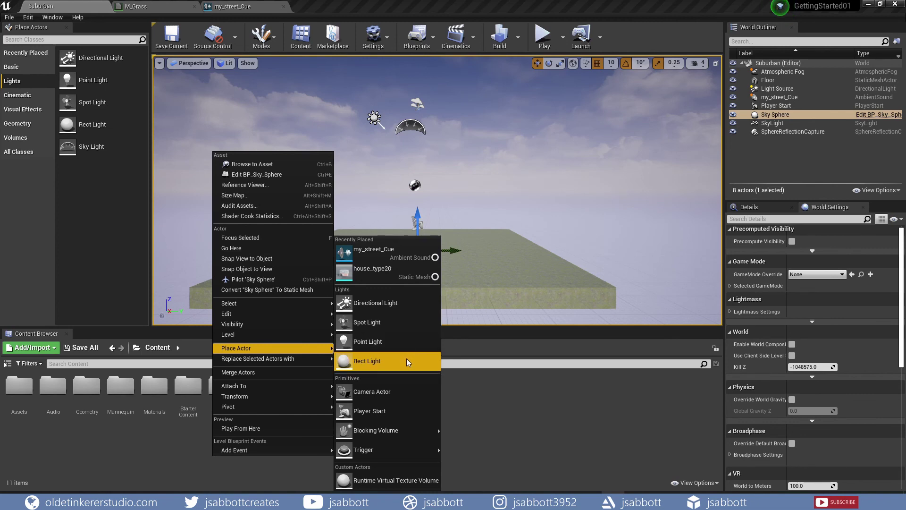
click(369, 323)
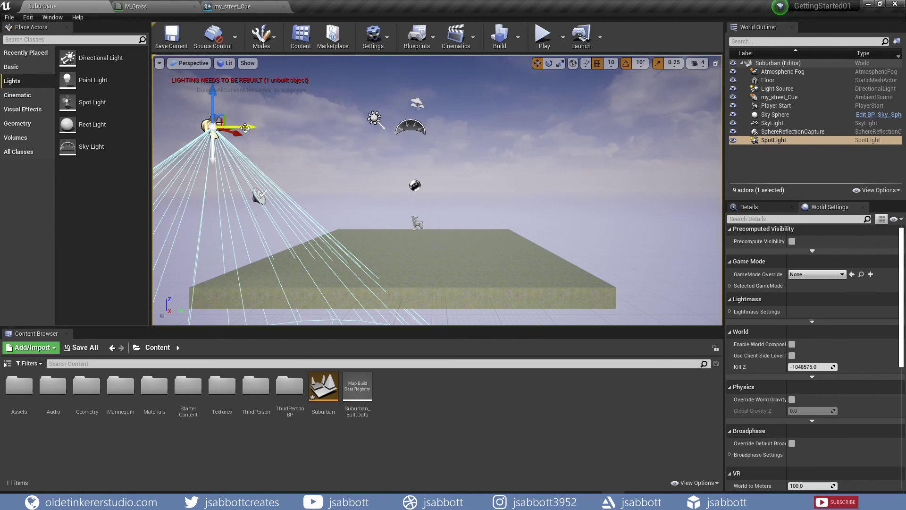
Step: Move the spot light along Y to about -280 and tilt it toward the floor to a Y rotation of about -60°
drag(245, 127, 298, 128)
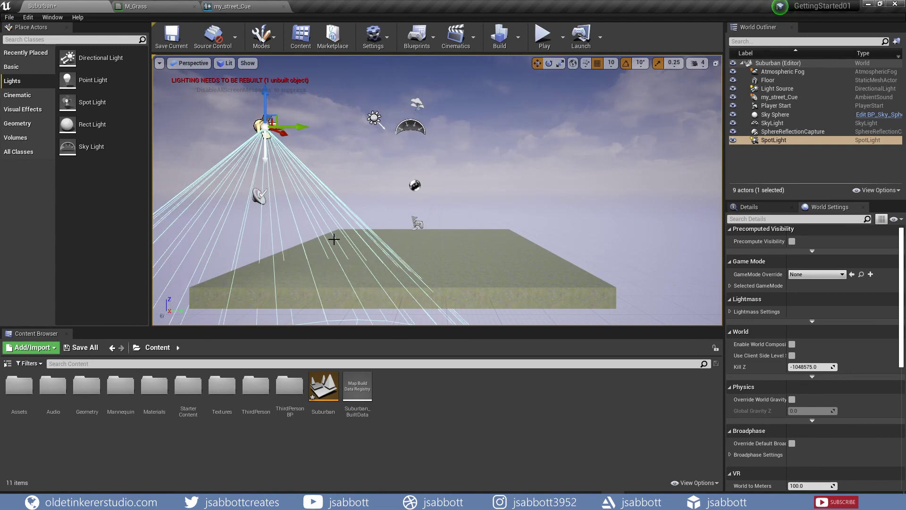
key(e)
drag(311, 147, 311, 174)
key(w)
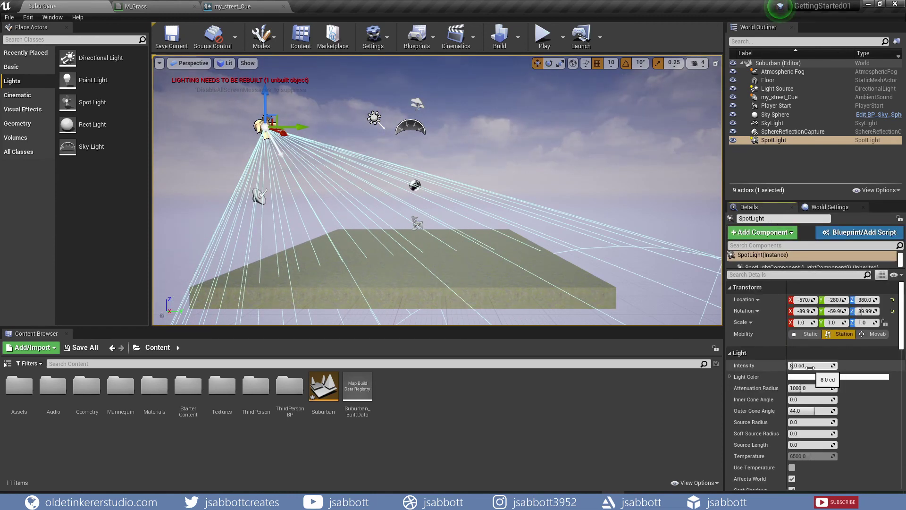
Step: Set the spot light's intensity to 5 cd
click(819, 367)
text(5)
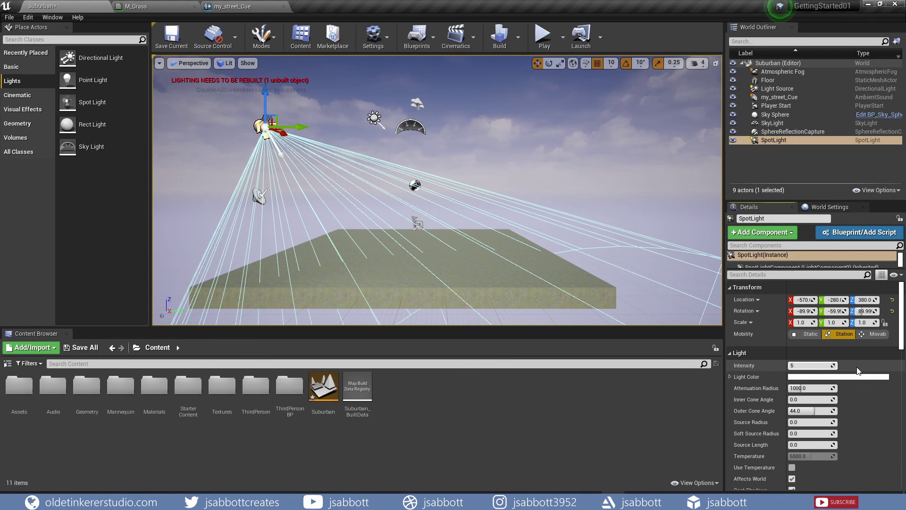
key(Return)
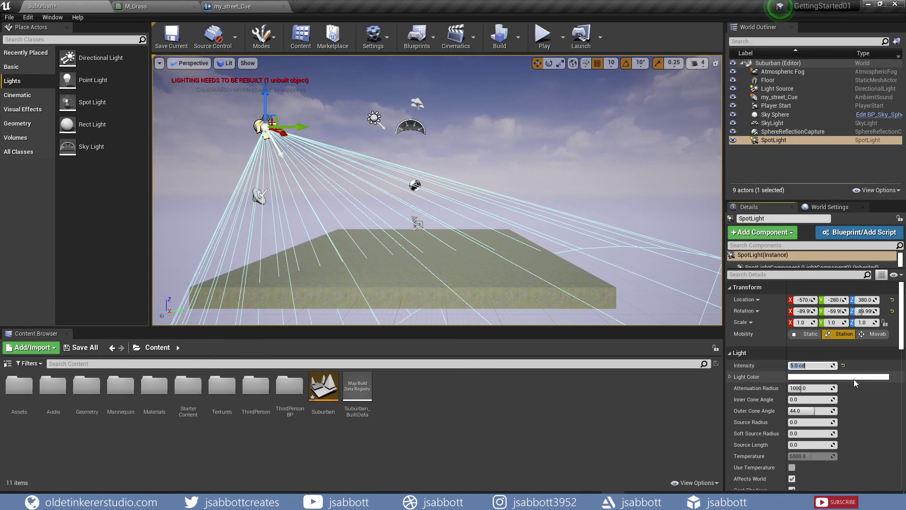
Step: Set the spot light's color to pale yellow (hex sRGB FFFC9CFF) and its attenuation radius to about 441
click(854, 378)
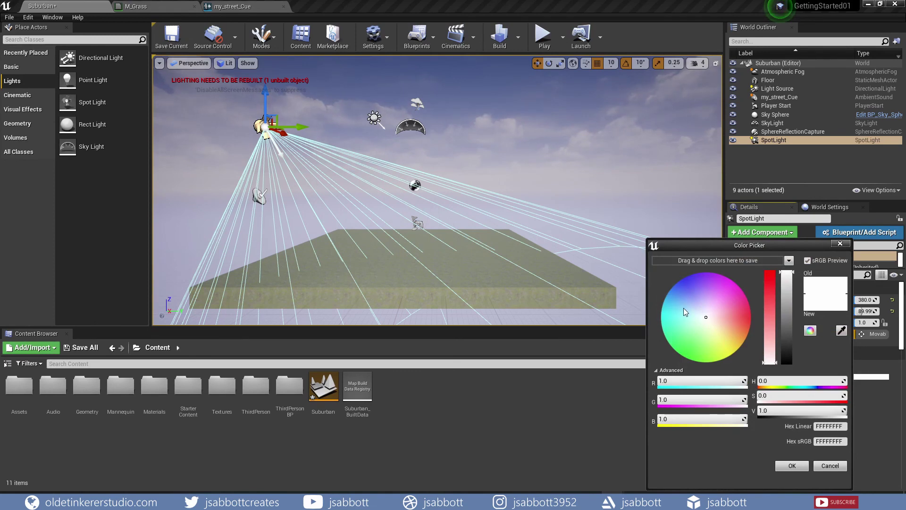
drag(706, 319, 724, 342)
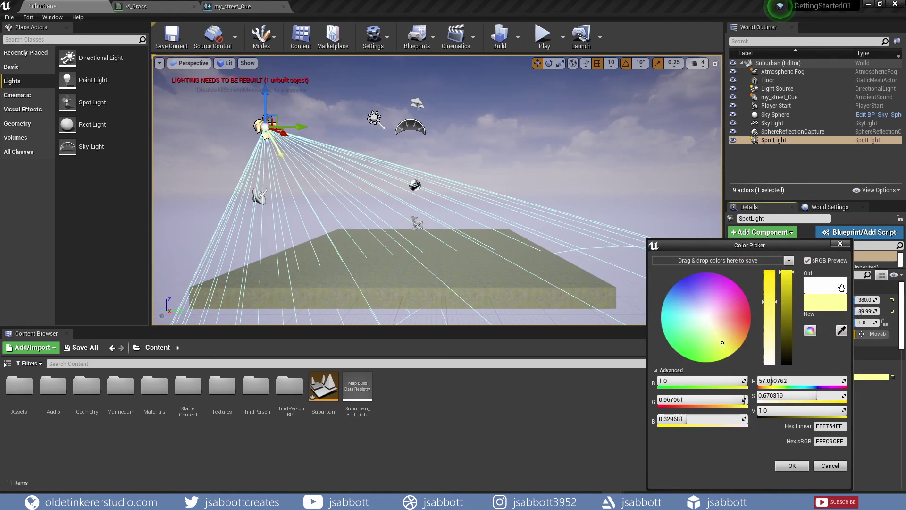
click(841, 243)
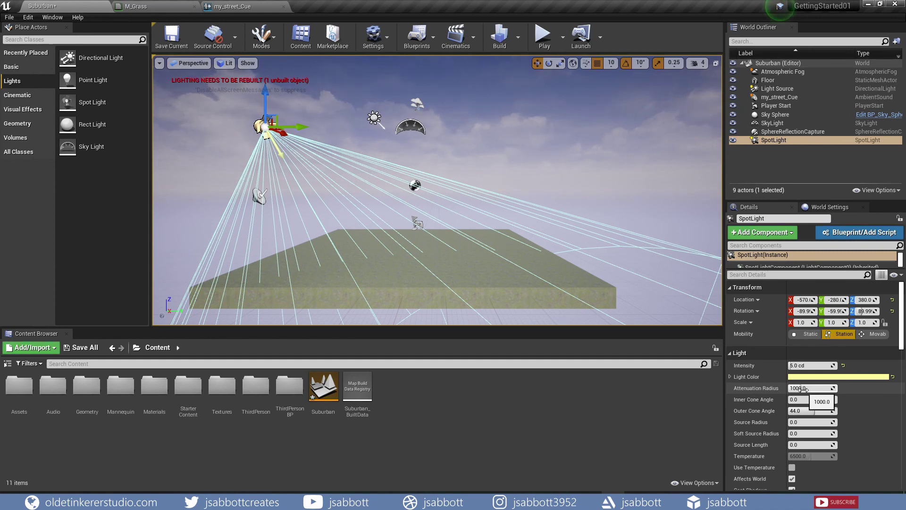
mouse_move(807, 389)
mouse_down()
mouse_move(821, 390)
mouse_move(794, 388)
mouse_up()
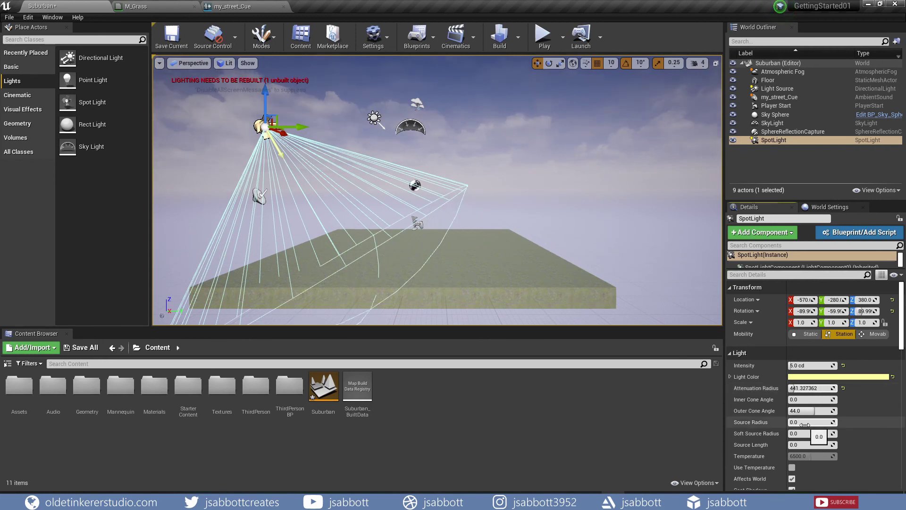